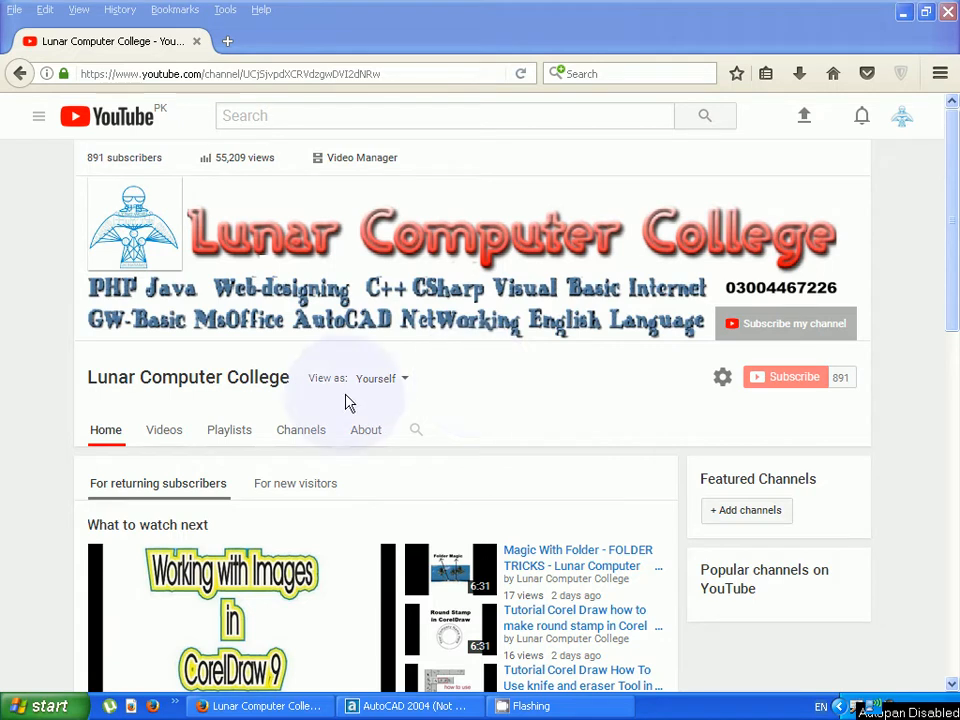
- Switch to AutoCAD and configure the drawing units to Architectural length type with 0'-0" precision
click(405, 706)
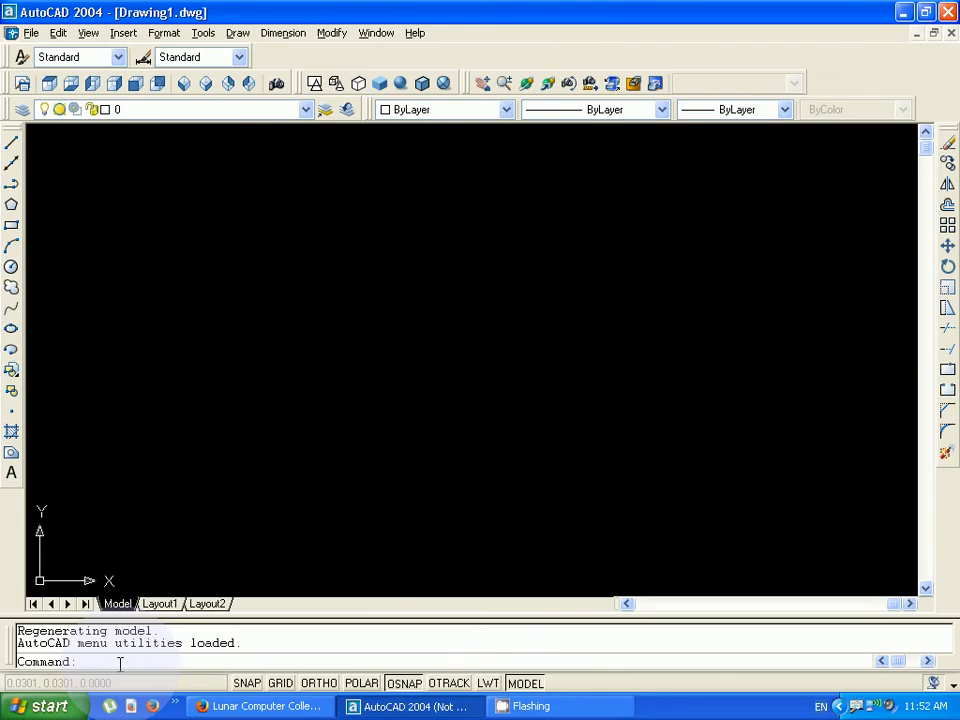
text(un)
key(Return)
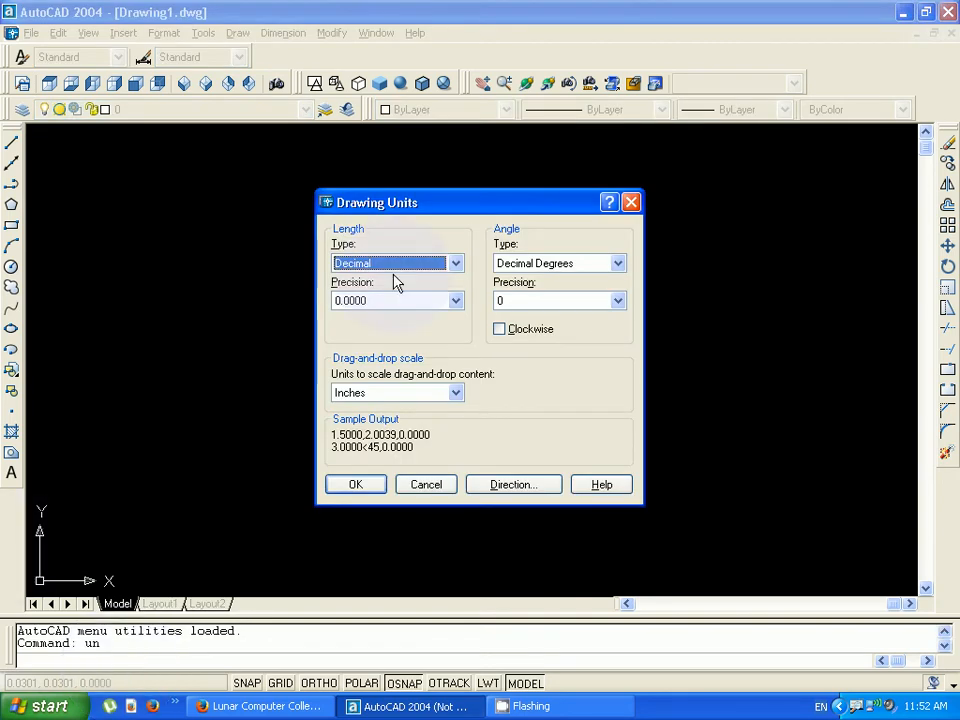
click(455, 264)
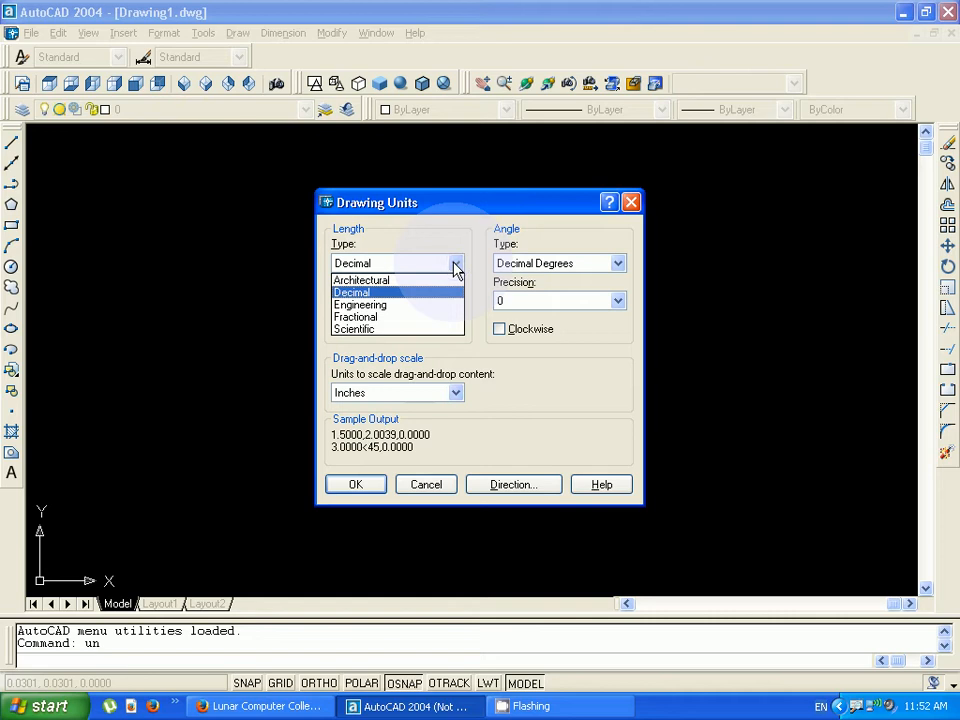
click(369, 281)
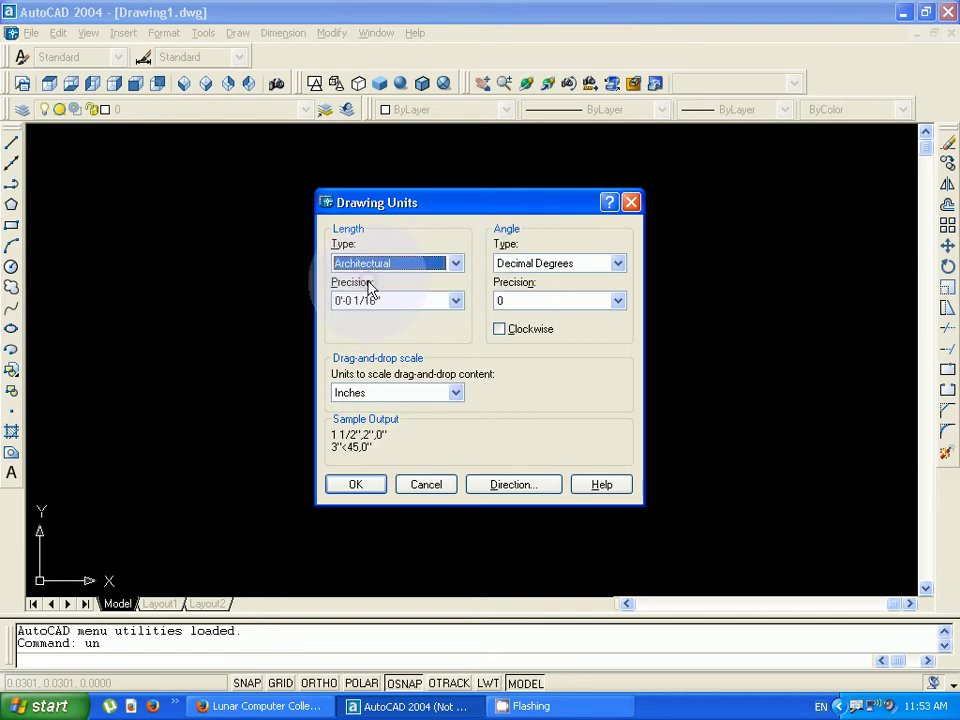
click(456, 301)
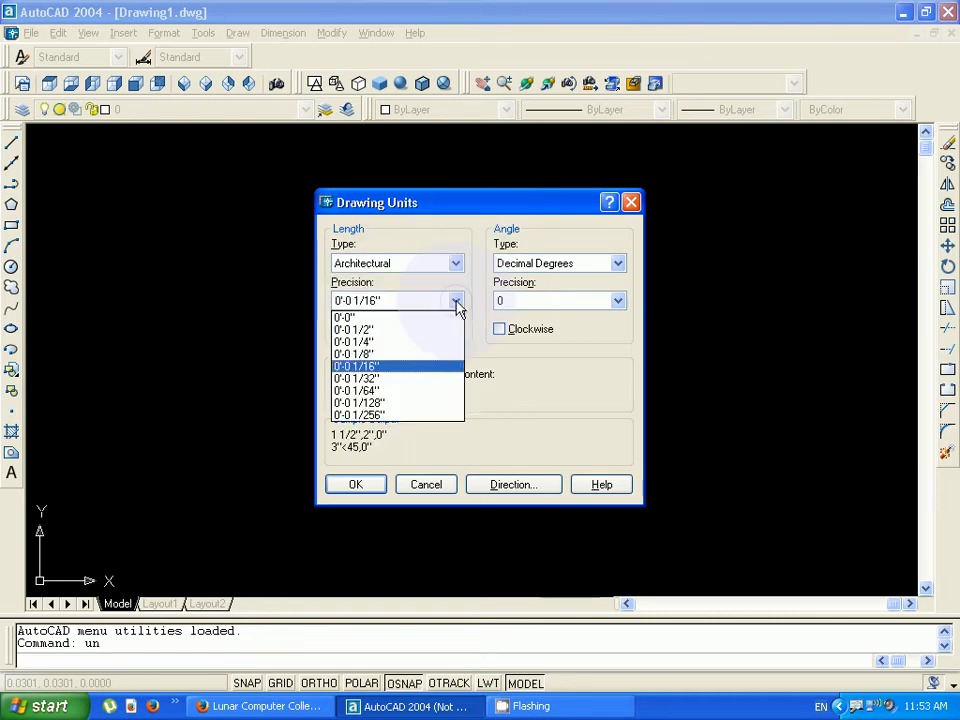
click(360, 319)
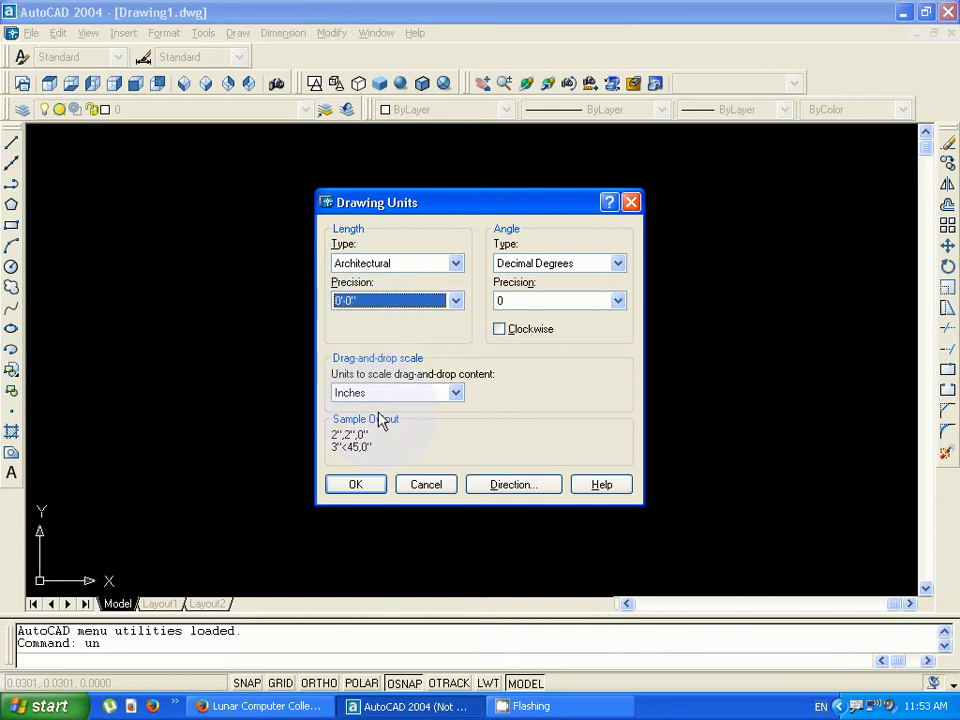
click(357, 485)
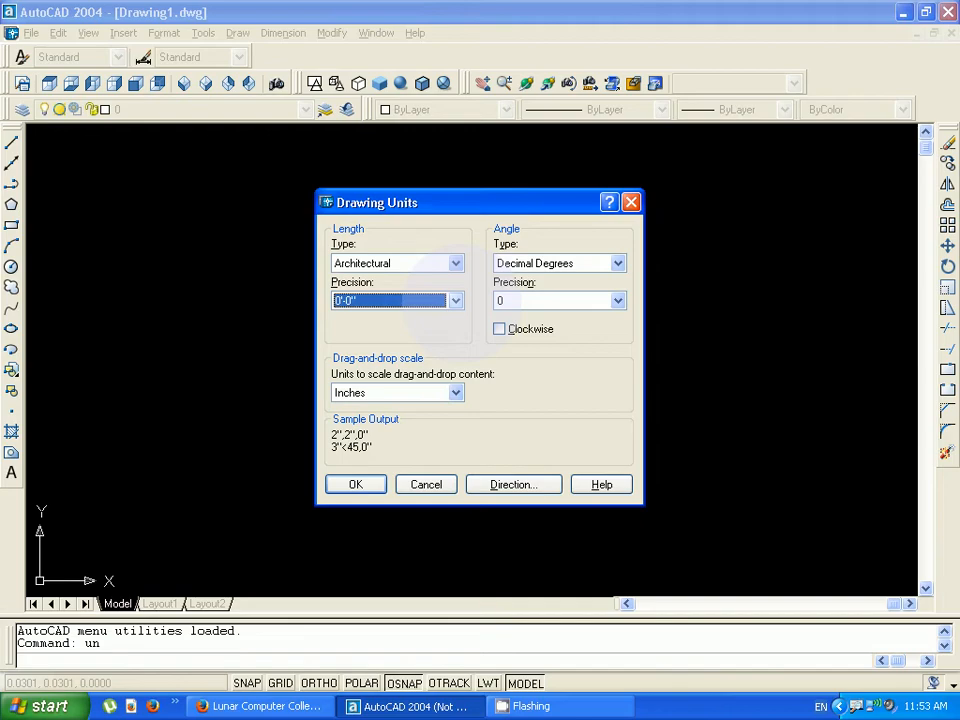
- Modify the Standard dimension style's primary units to Architectural format with 0'-0" precision
click(275, 660)
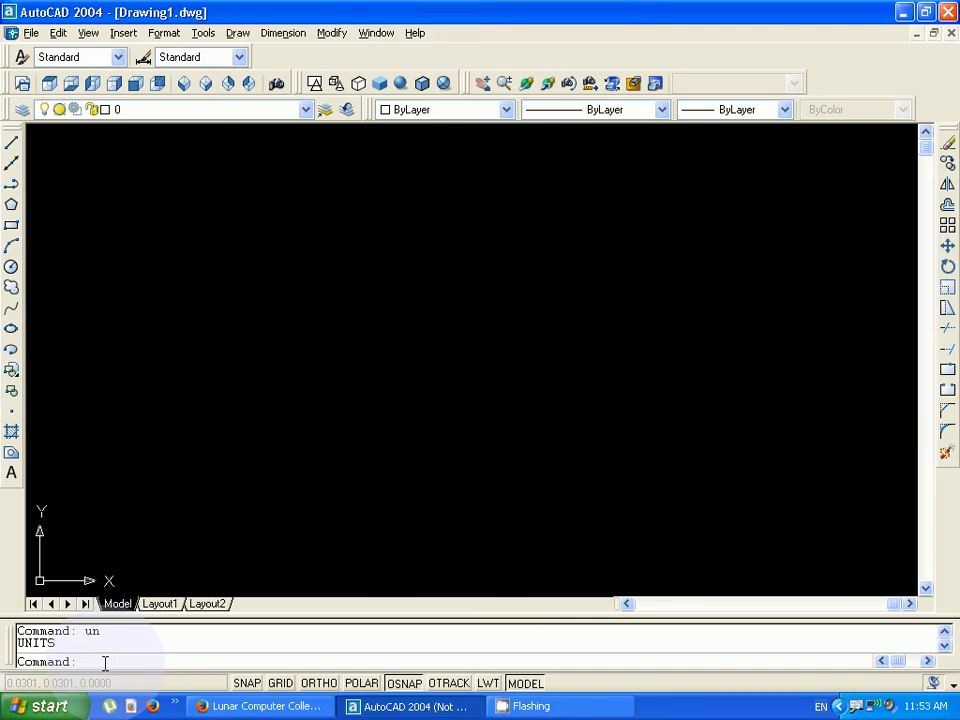
text(d)
key(Return)
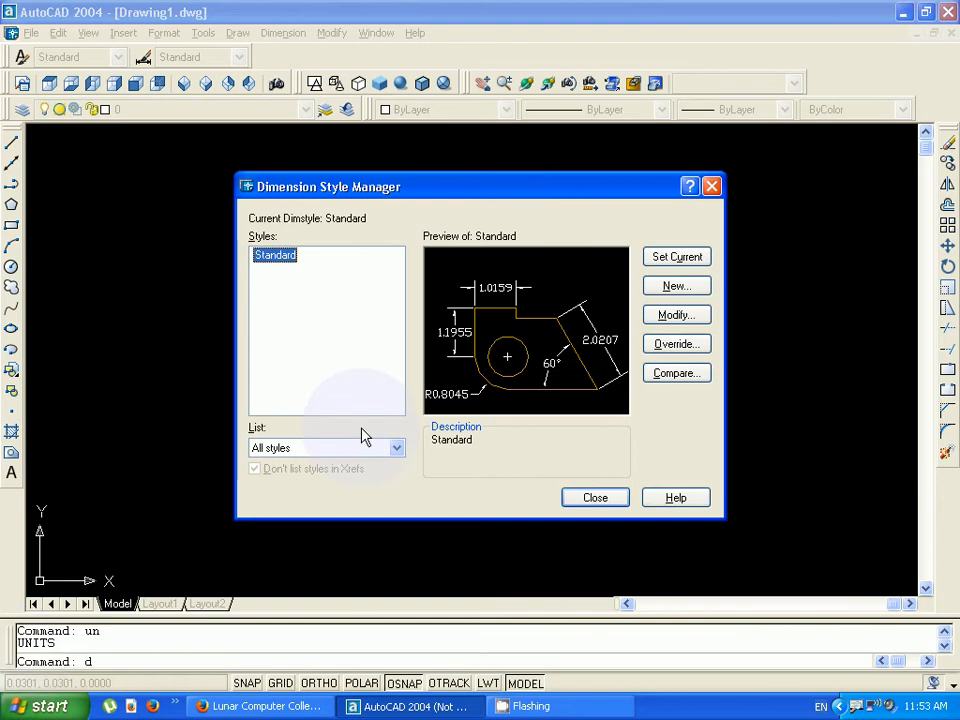
click(676, 315)
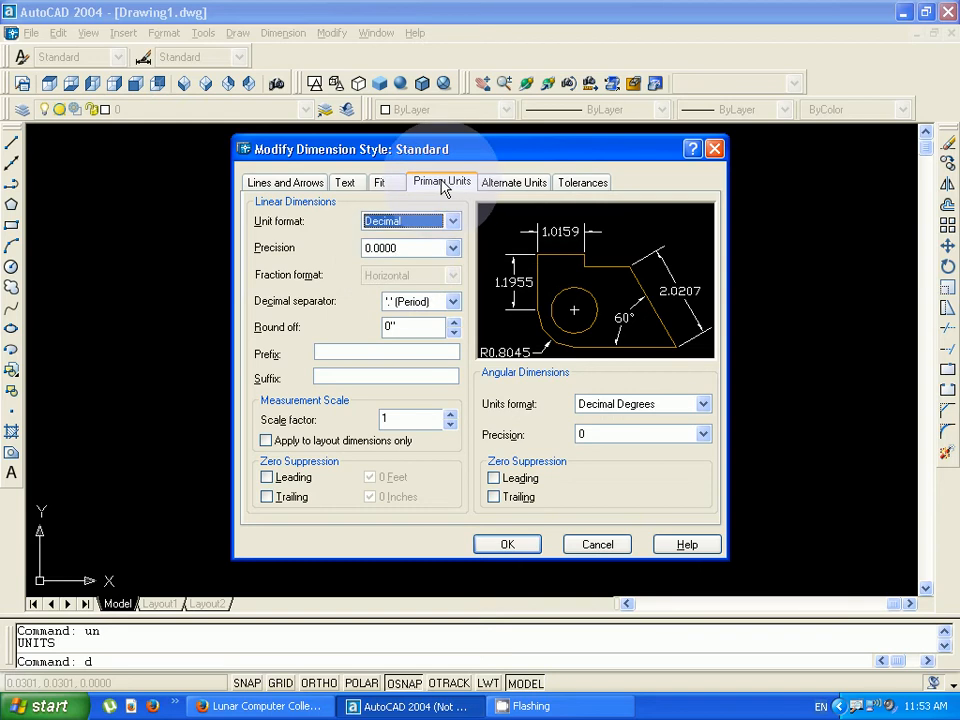
click(450, 221)
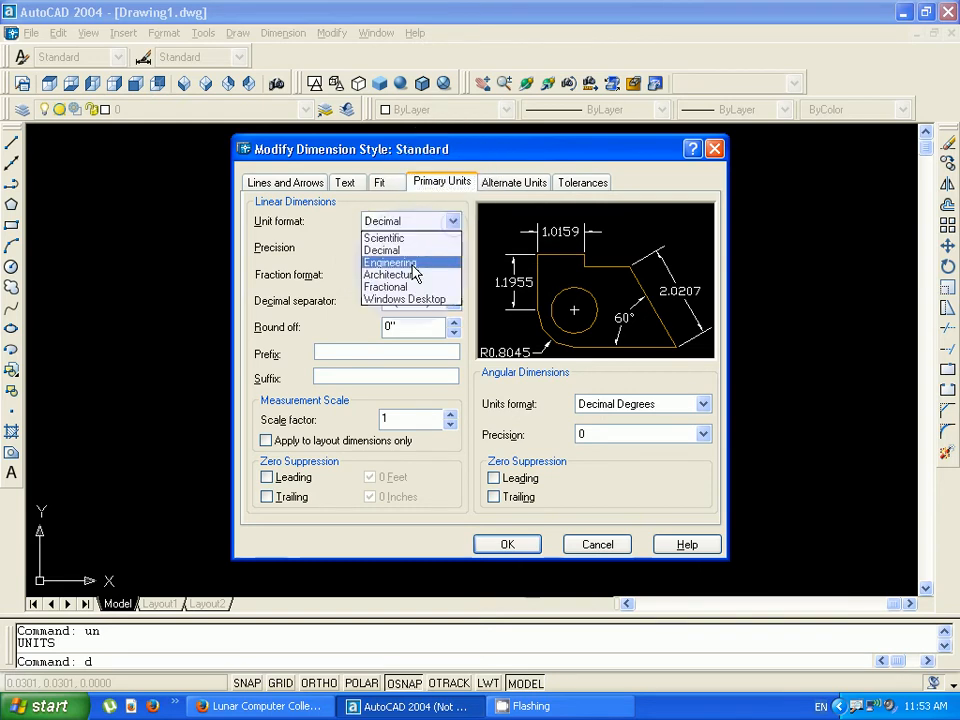
click(410, 274)
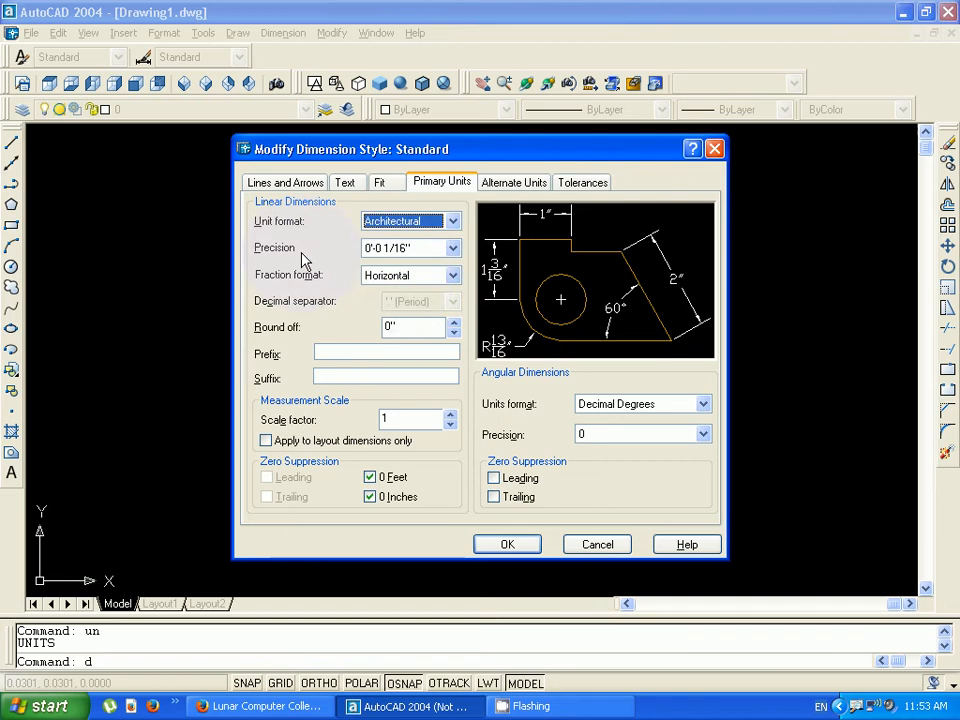
click(452, 248)
click(395, 264)
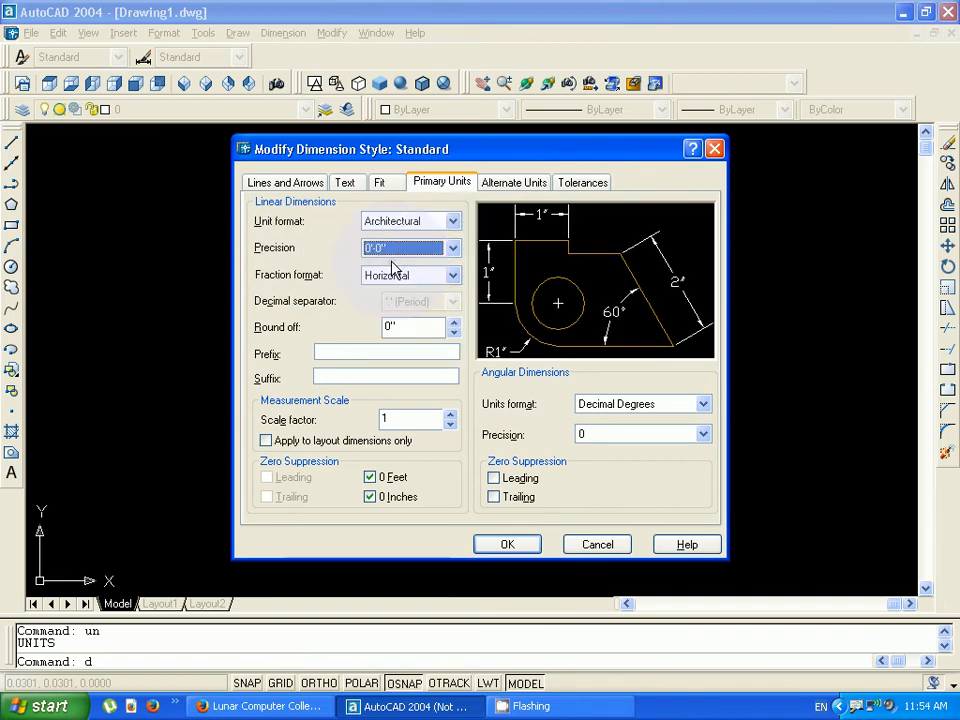
click(505, 544)
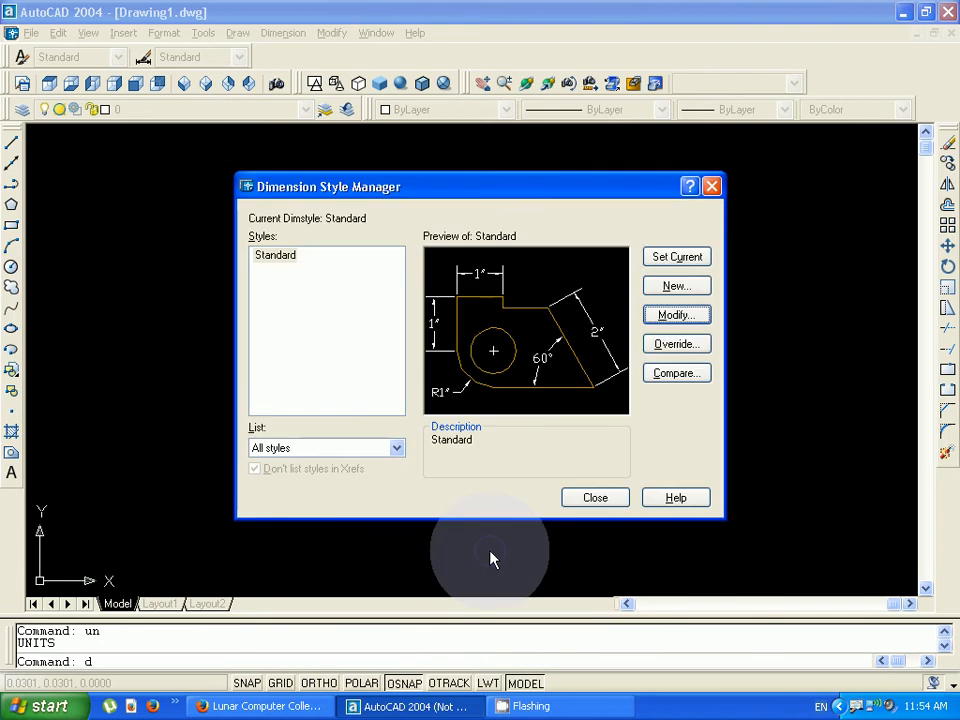
click(584, 498)
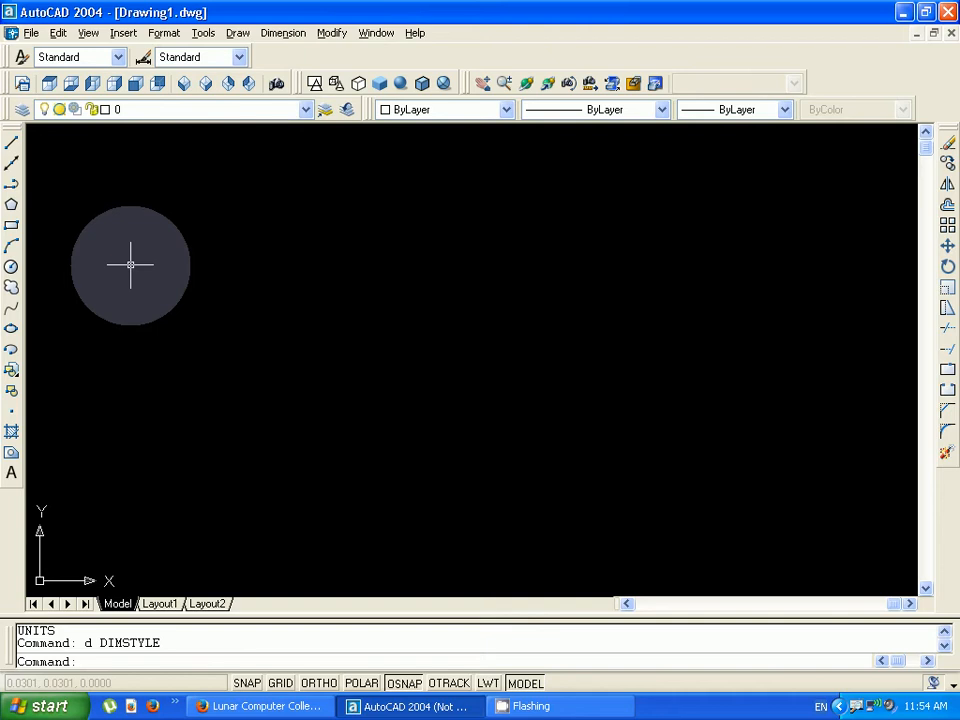
- Draw an open zigzag chain of eleven connected lines across the drawing area, starting at about 1'-0", 1'-1"
text(line)
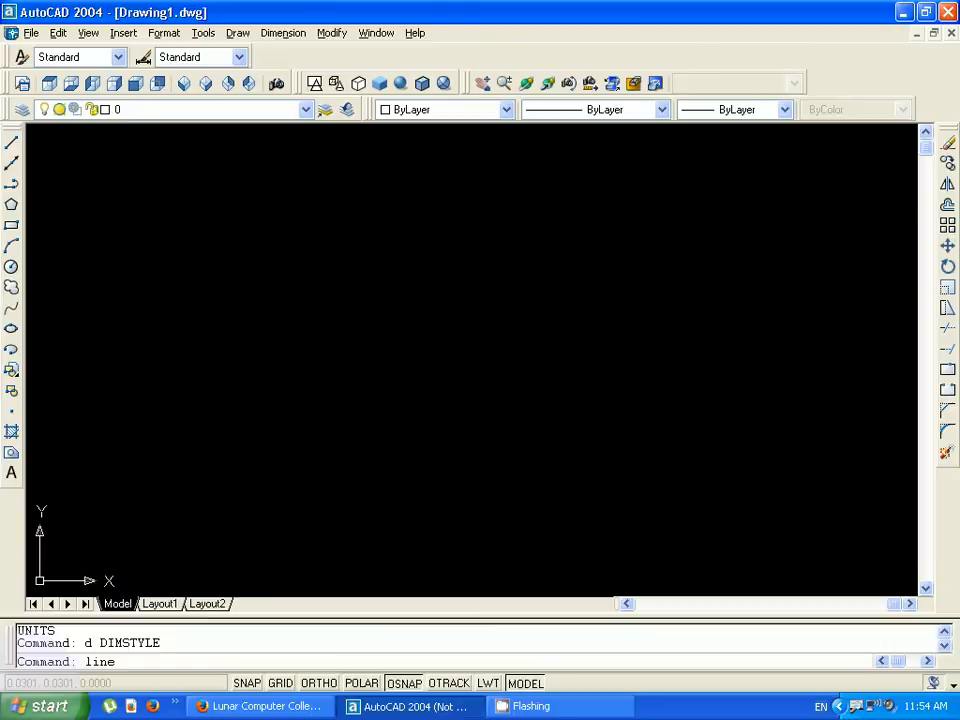
key(Return)
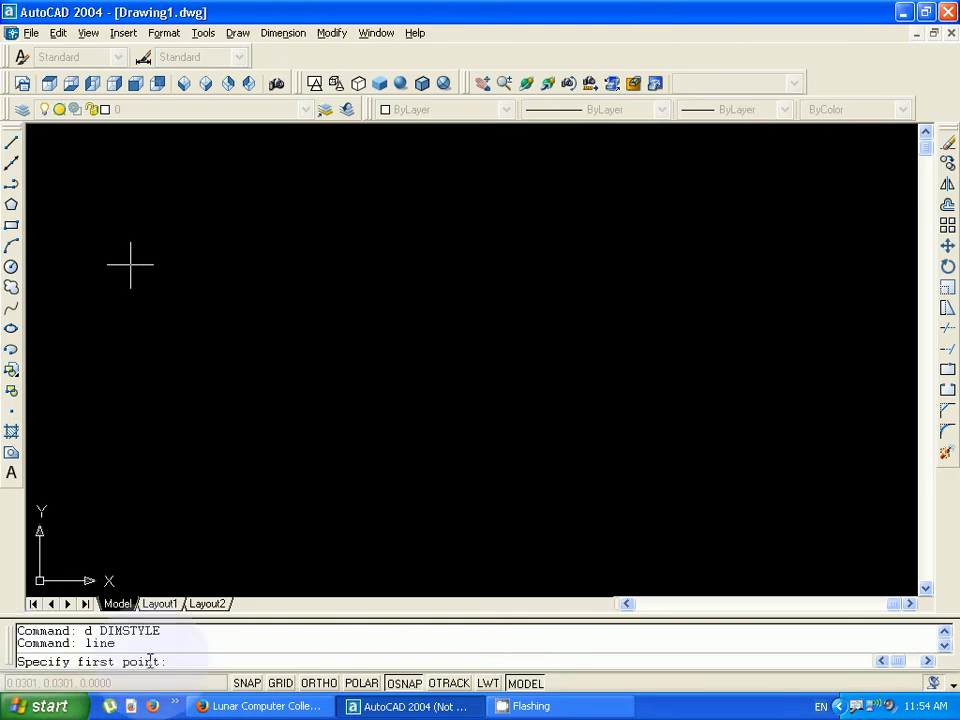
click(213, 388)
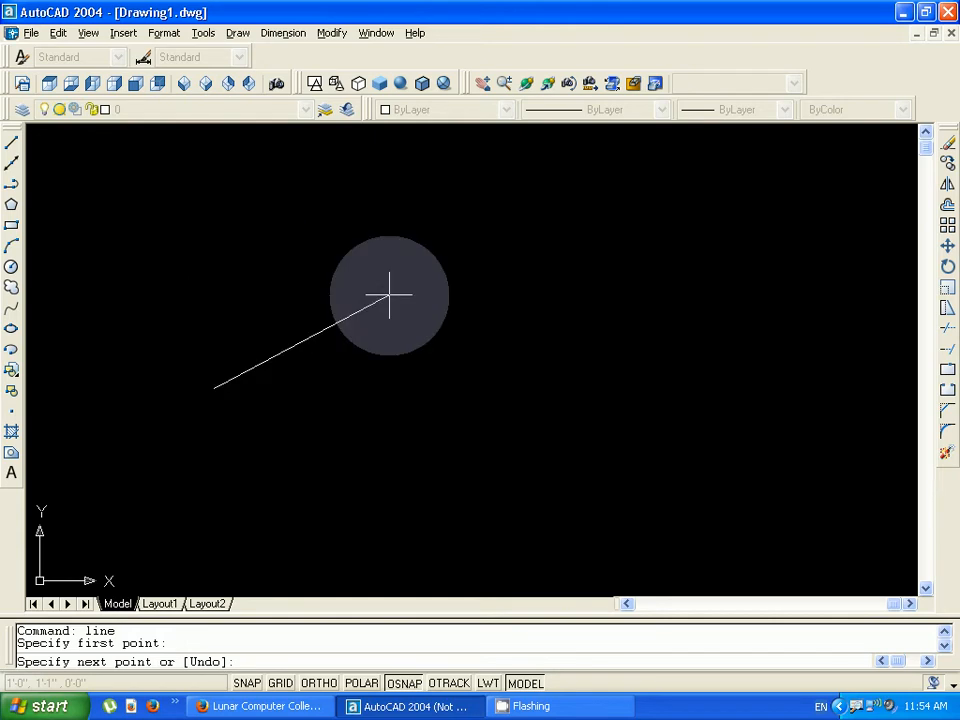
click(338, 244)
click(507, 364)
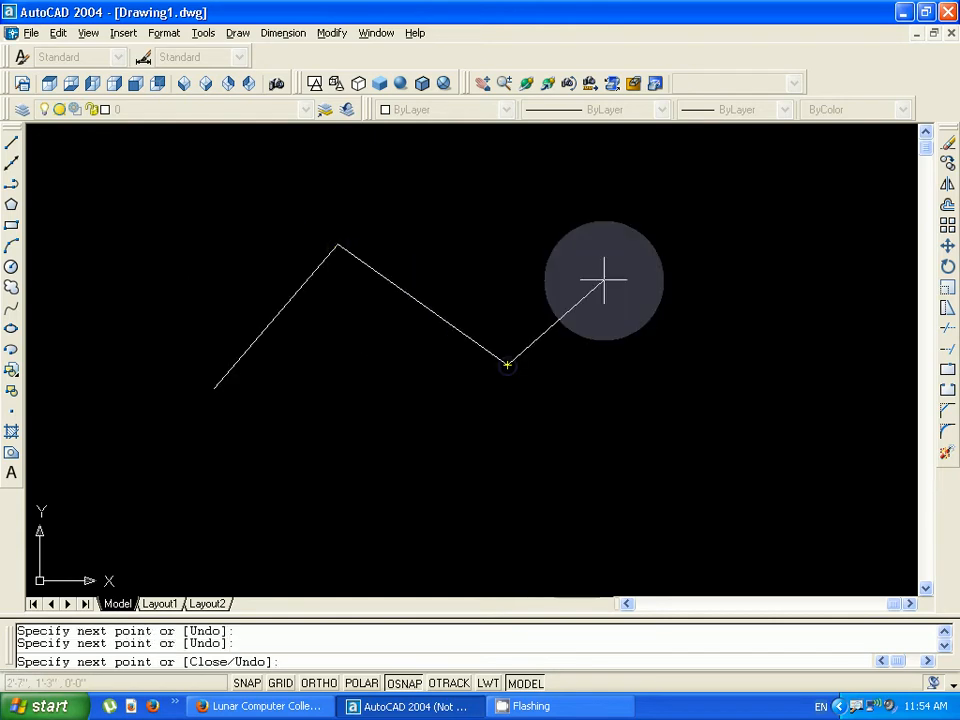
click(643, 238)
click(772, 393)
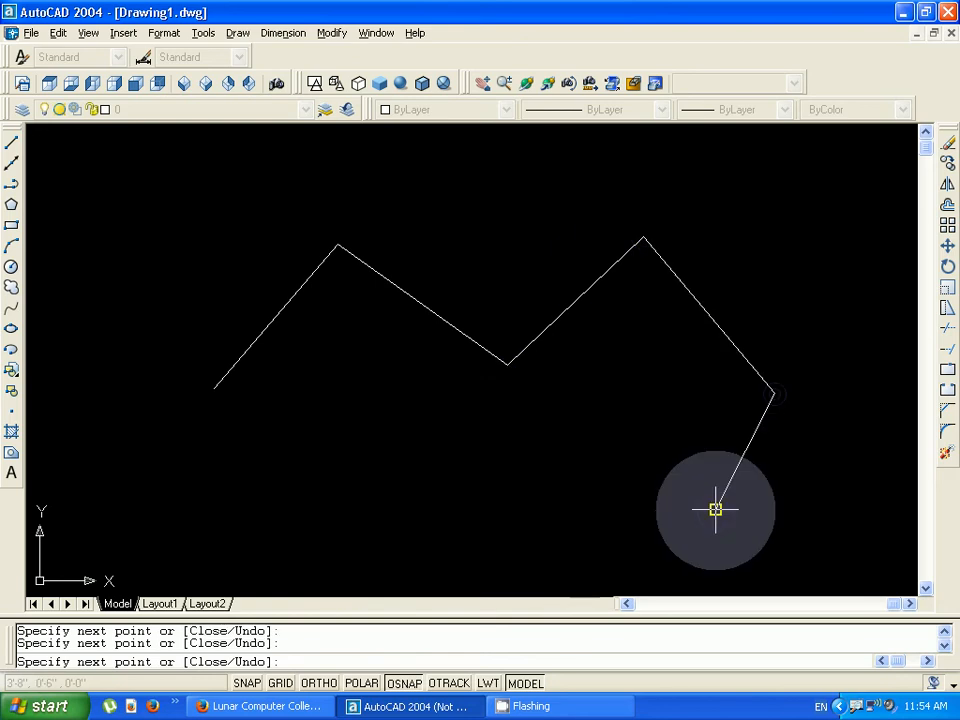
click(715, 510)
click(441, 521)
click(362, 457)
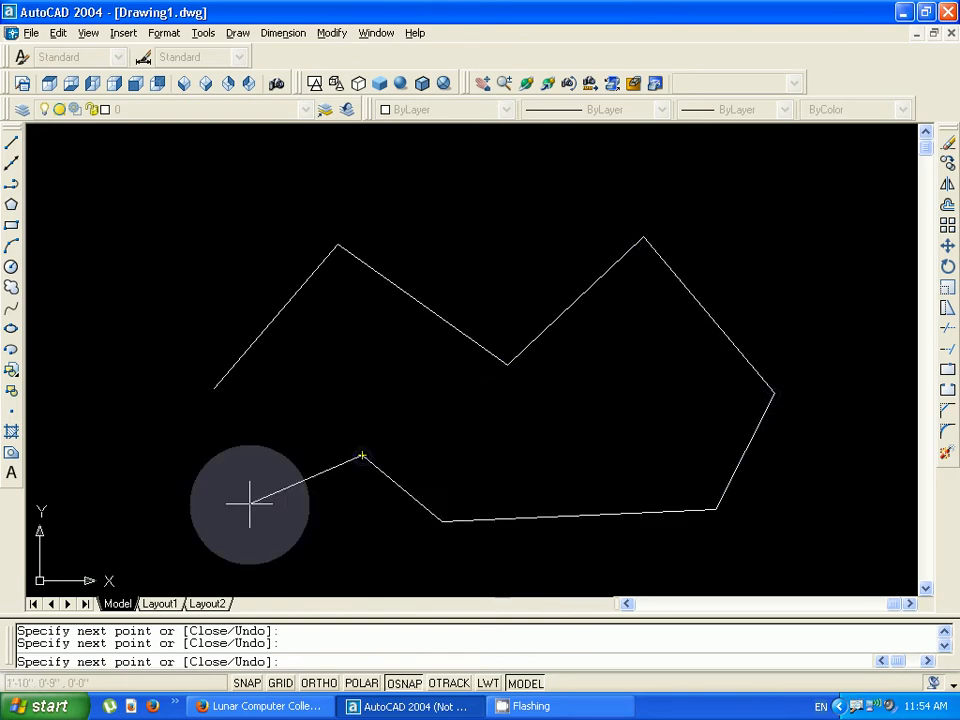
click(204, 532)
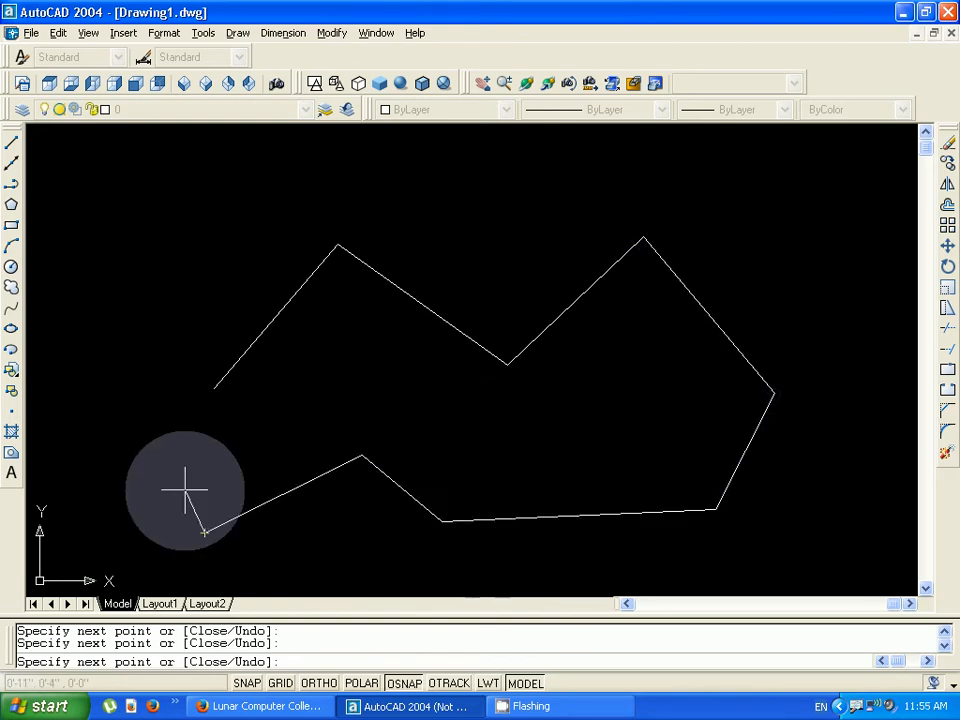
click(96, 419)
click(98, 255)
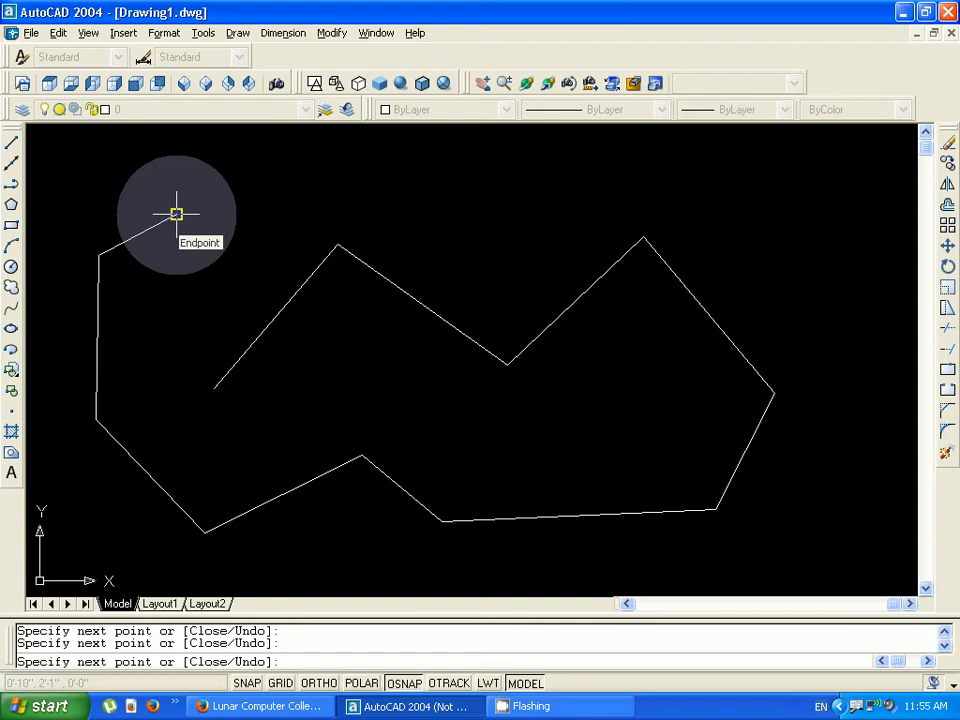
click(176, 213)
key(Return)
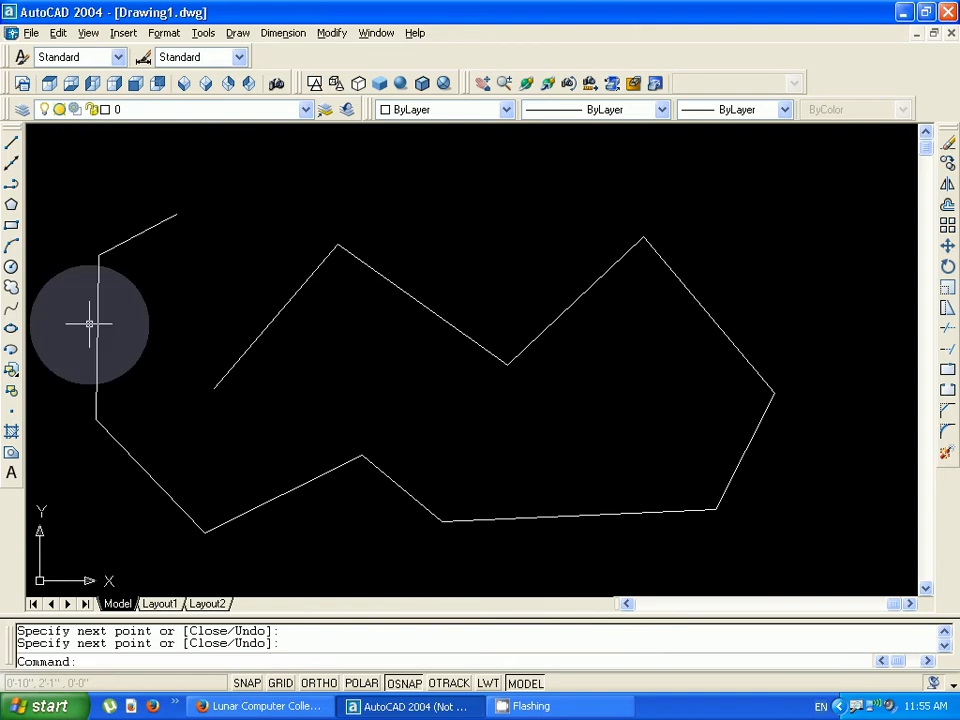
- Check whether the chain's segments are separate objects by selecting and deselecting three of them one at a time
click(134, 238)
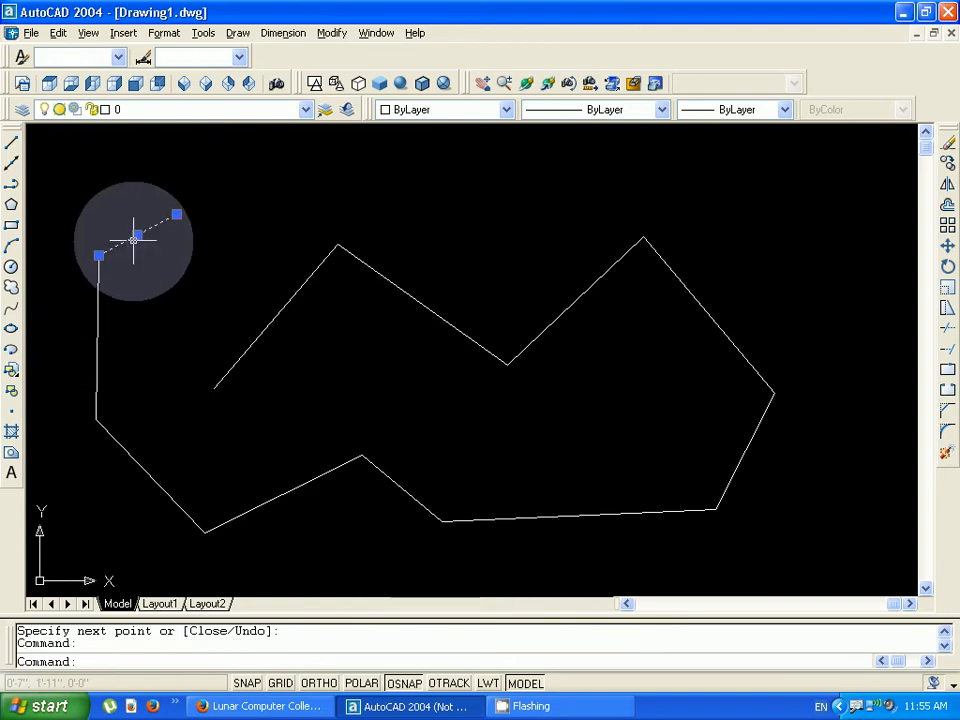
key(Escape)
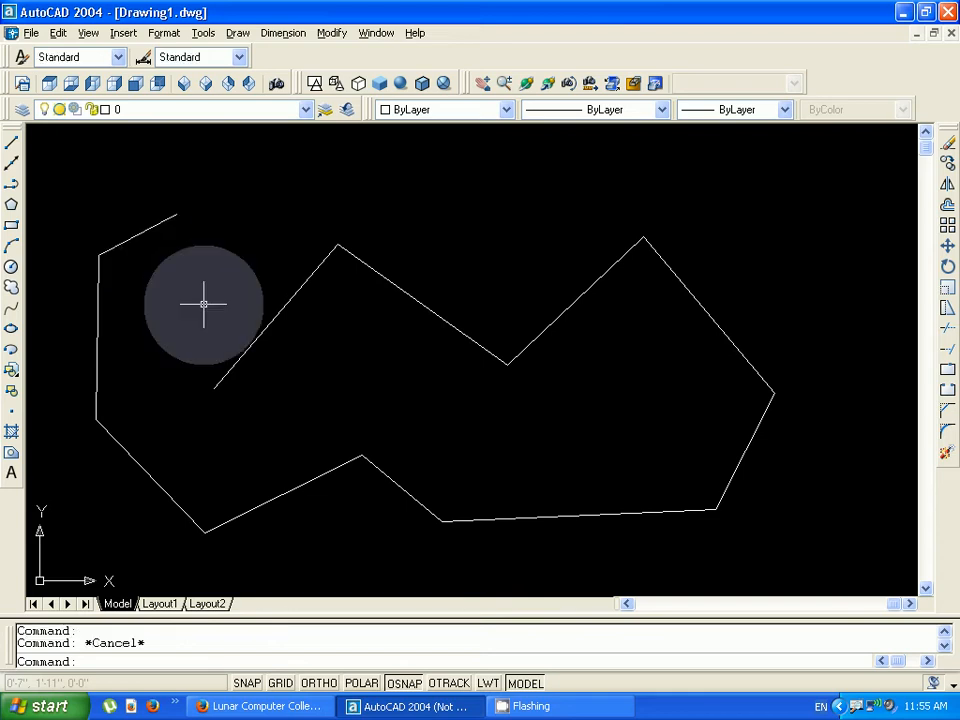
click(281, 320)
click(215, 385)
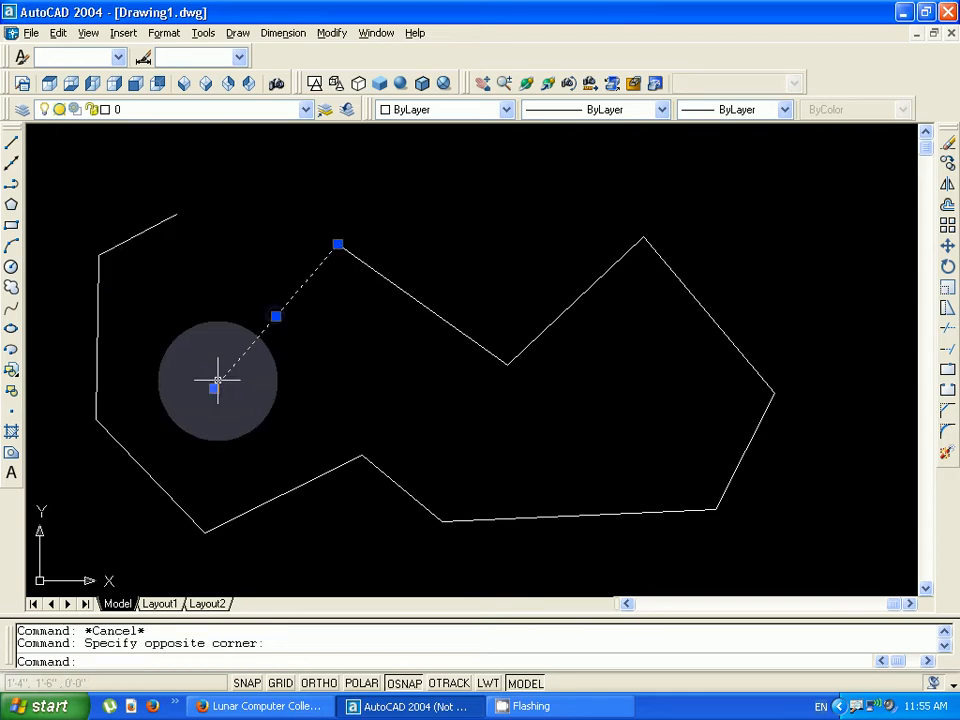
key(Escape)
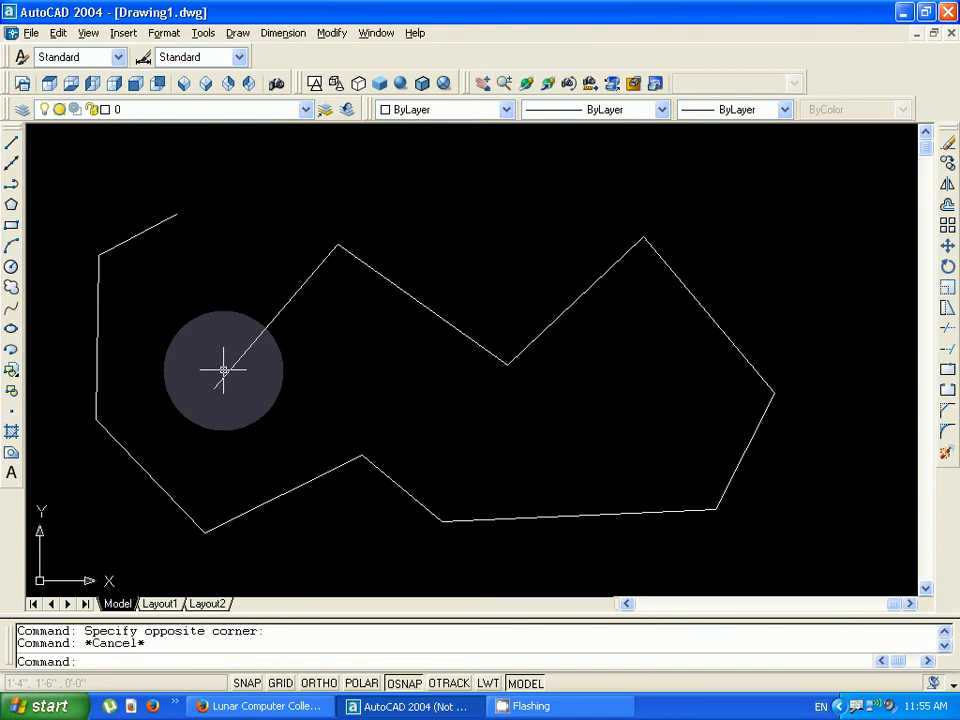
click(420, 302)
key(Escape)
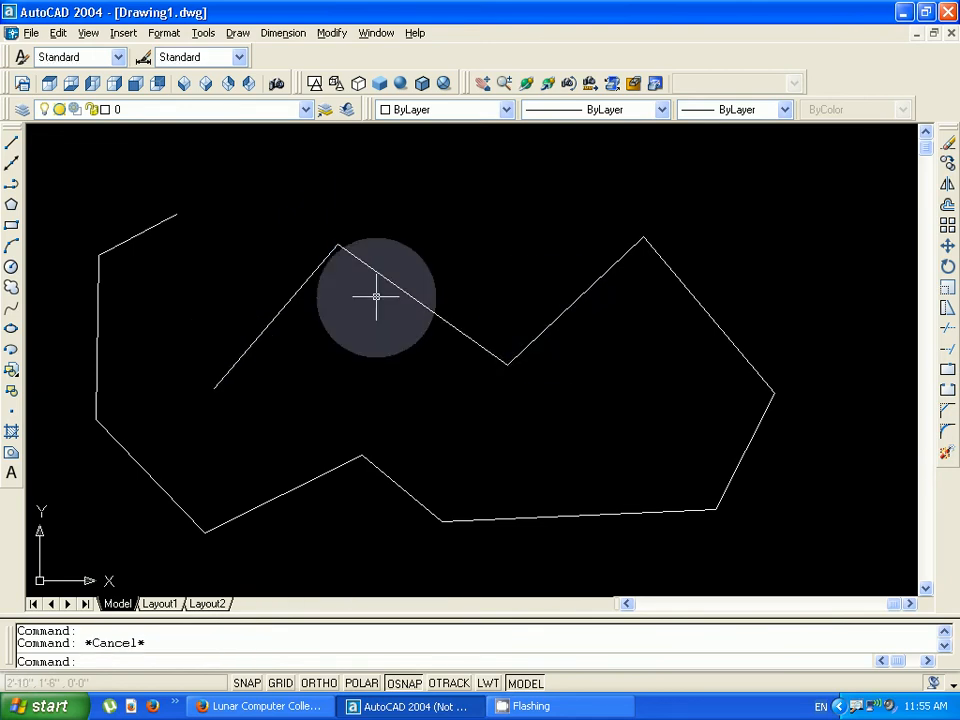
- Start a trial line above the chain's open end, toggle Ortho mode until it is on, and cancel the line
scroll(218, 392, down, 2)
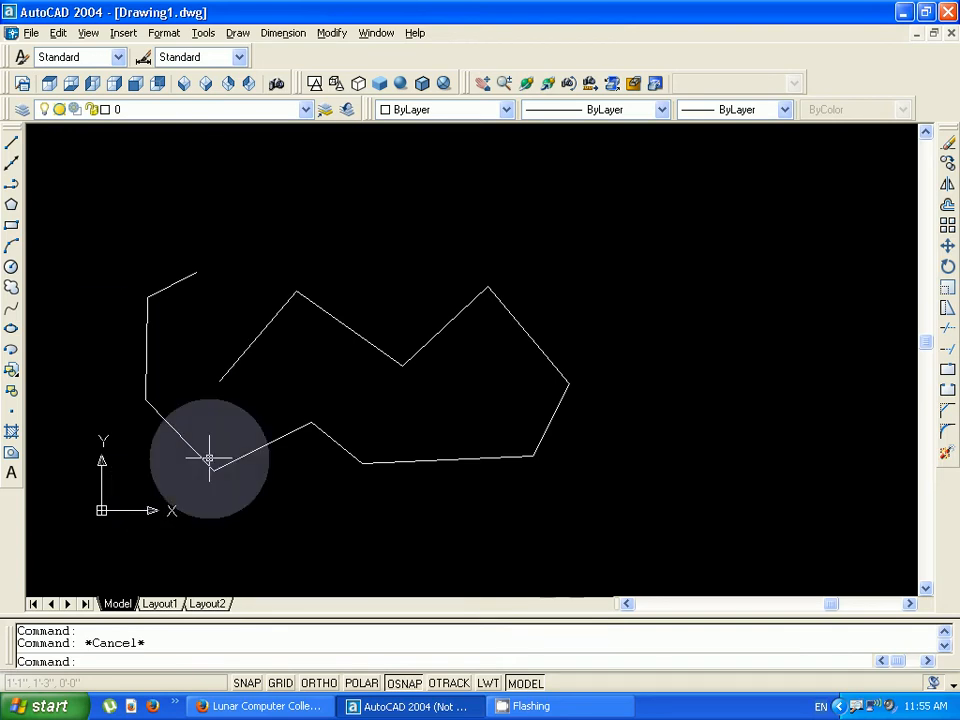
scroll(305, 361, up, 2)
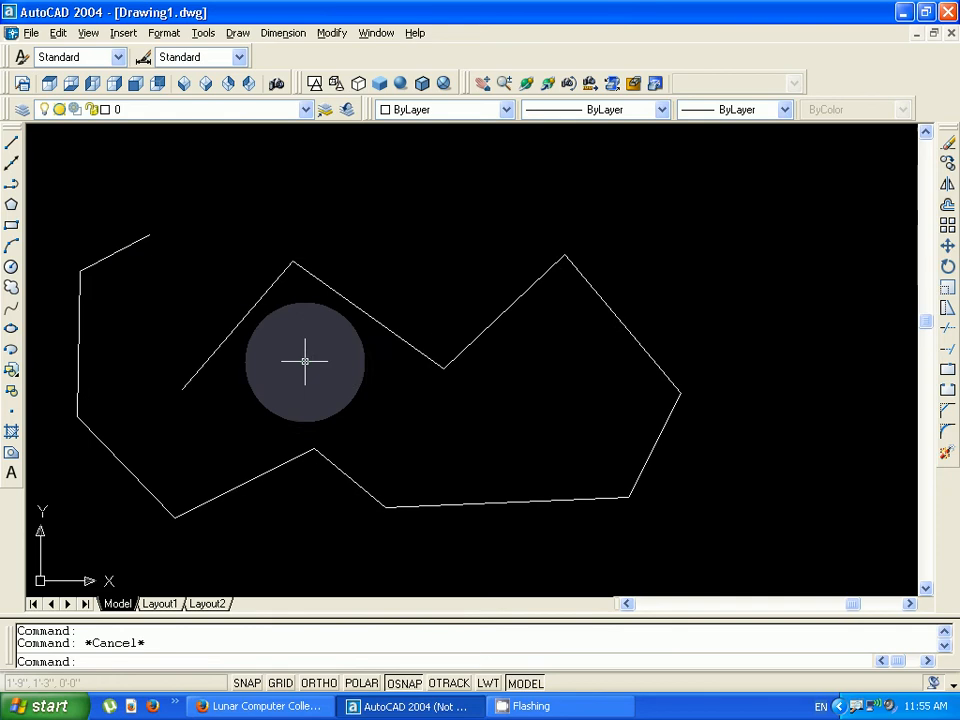
scroll(305, 361, down, 2)
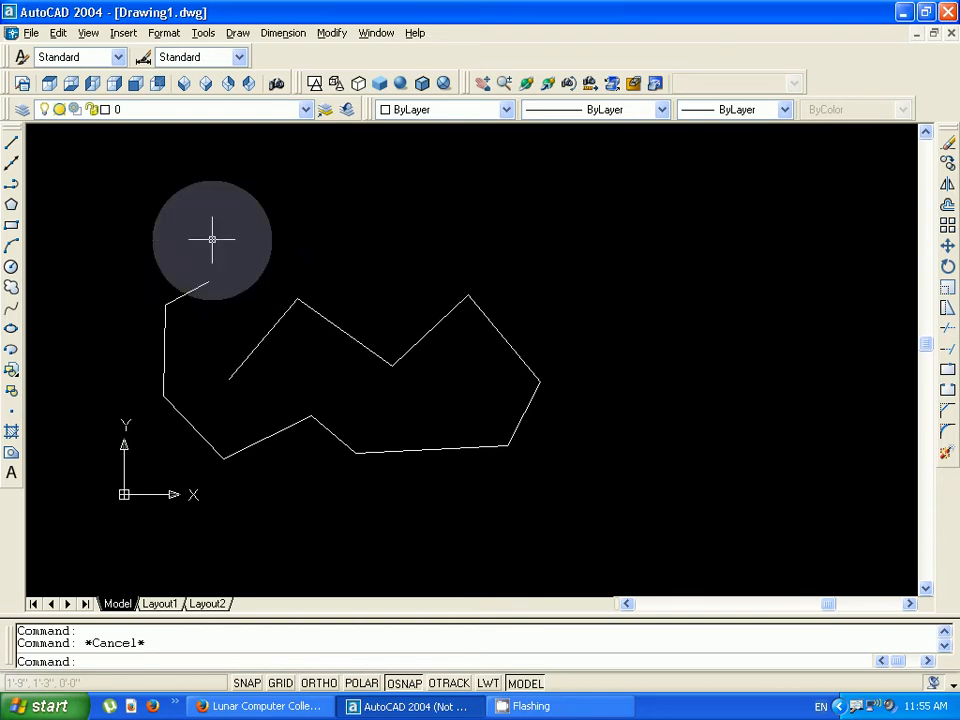
text(l)
key(Return)
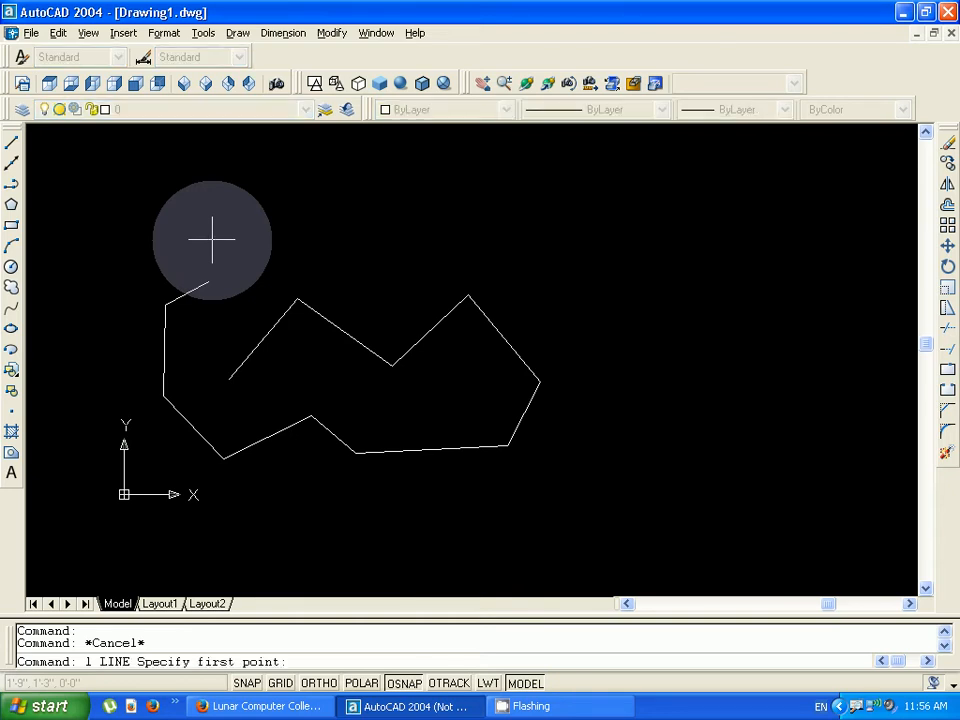
click(212, 239)
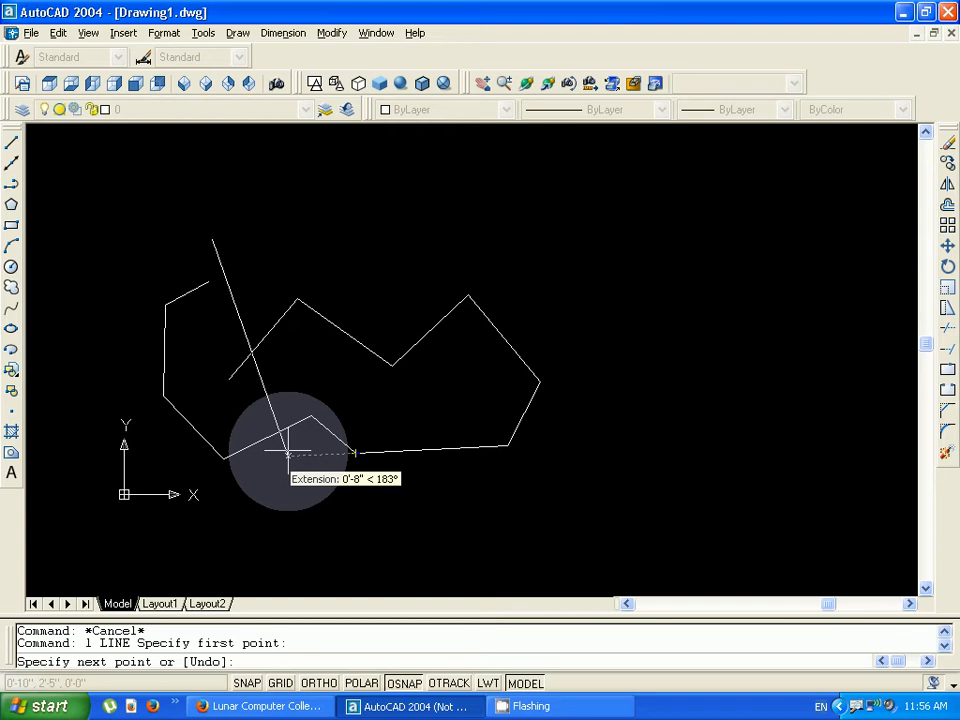
click(325, 686)
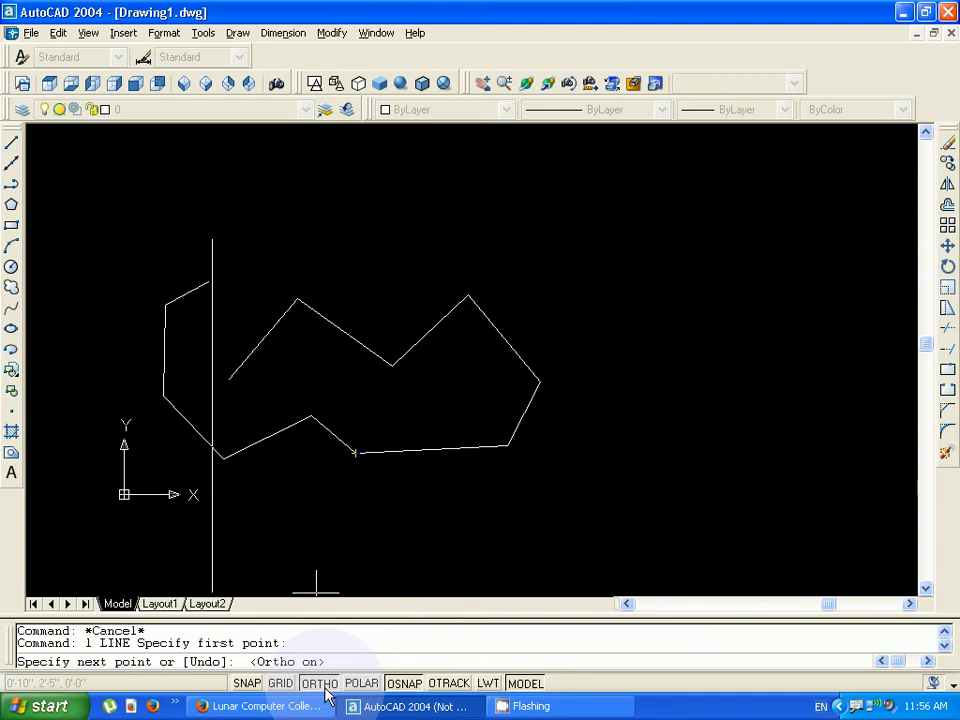
click(325, 686)
click(322, 686)
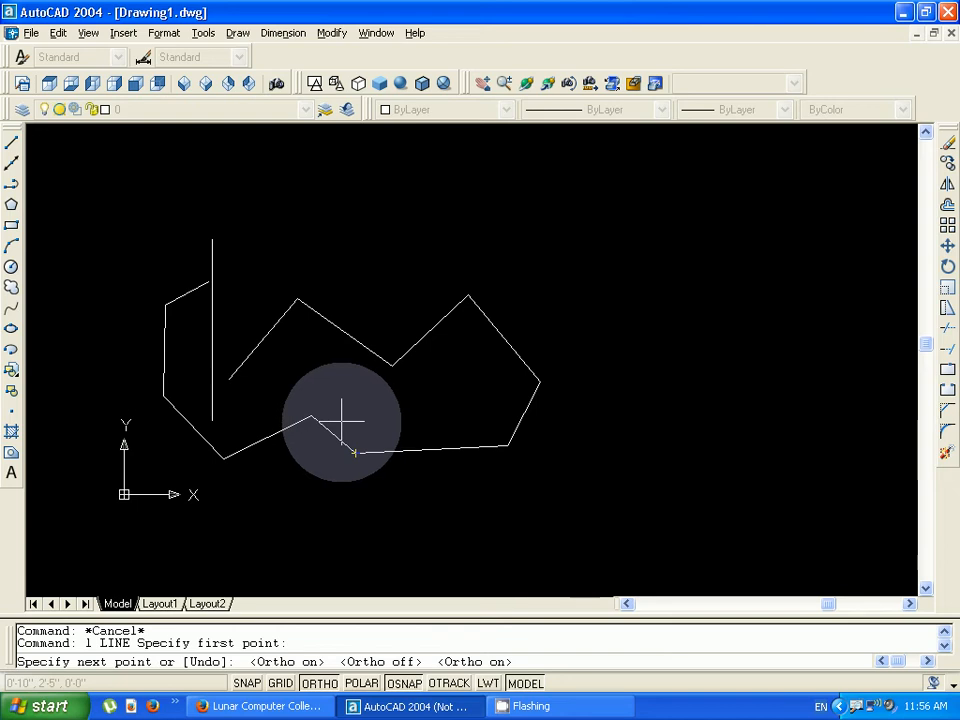
key(Escape)
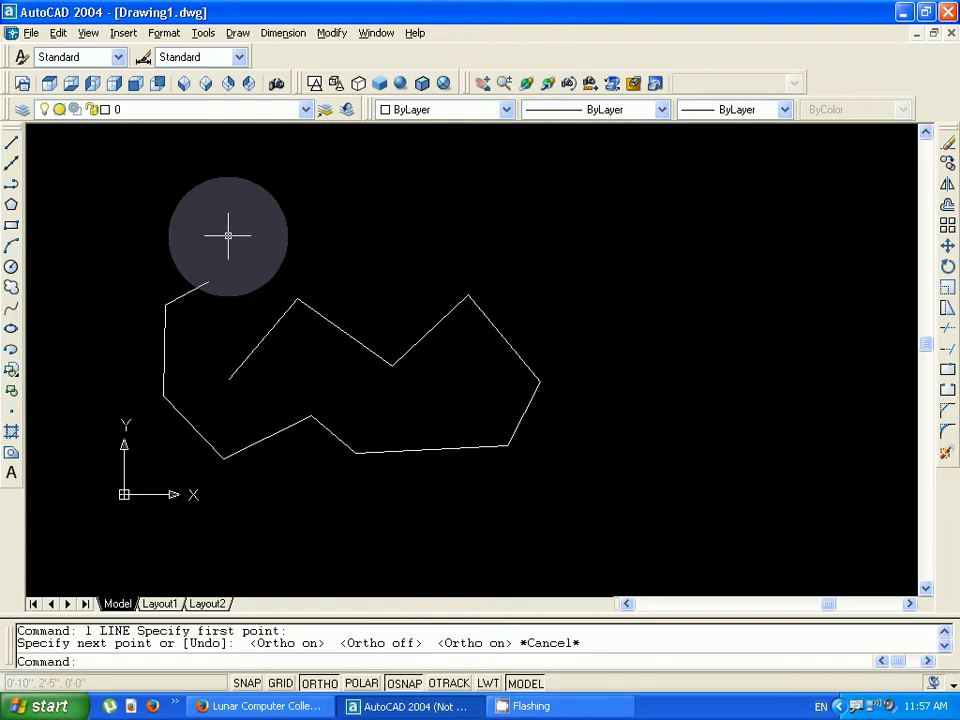
key(F8)
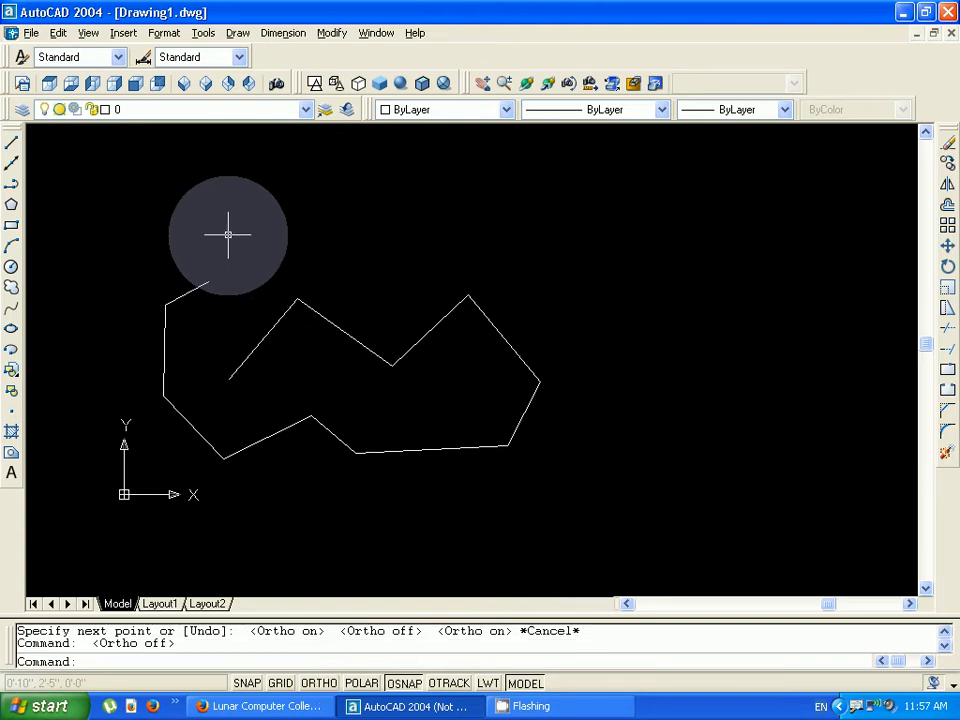
key(F8)
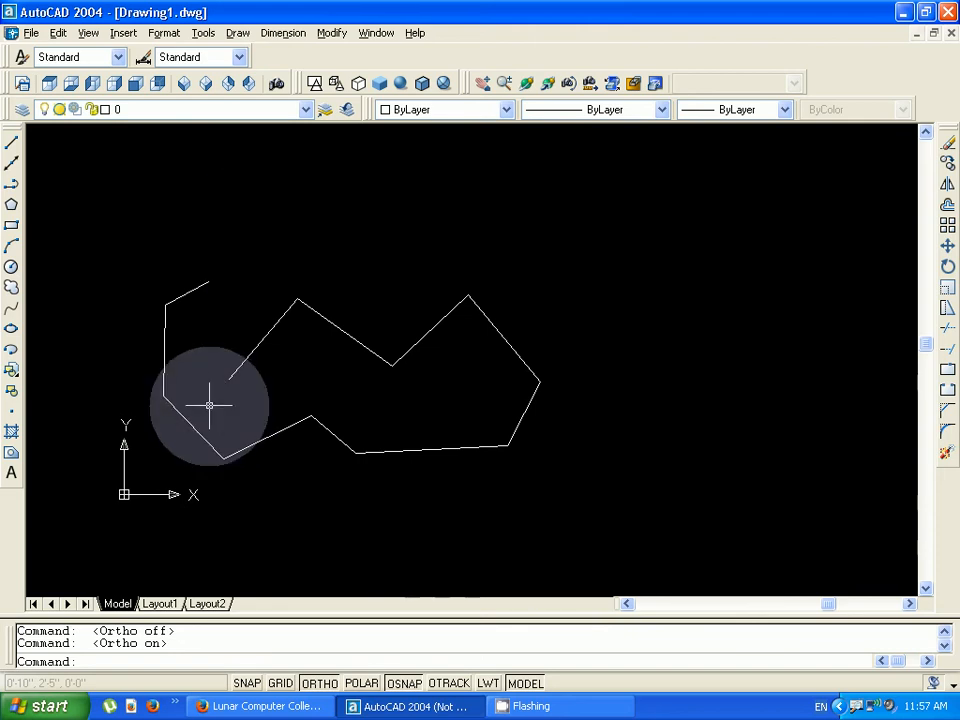
- With Ortho on, draw a roughly rectangular outline about 4'-11" wide and 3'-0" high across the chain, snapping its last line to the start point
click(246, 220)
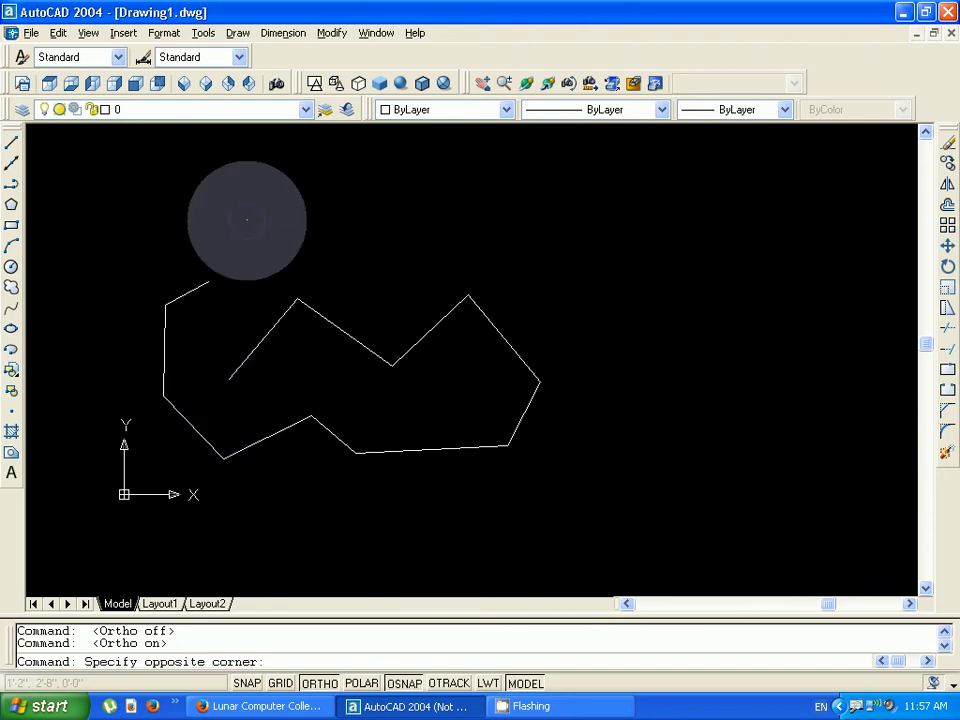
key(Escape)
text(l)
key(Return)
click(295, 228)
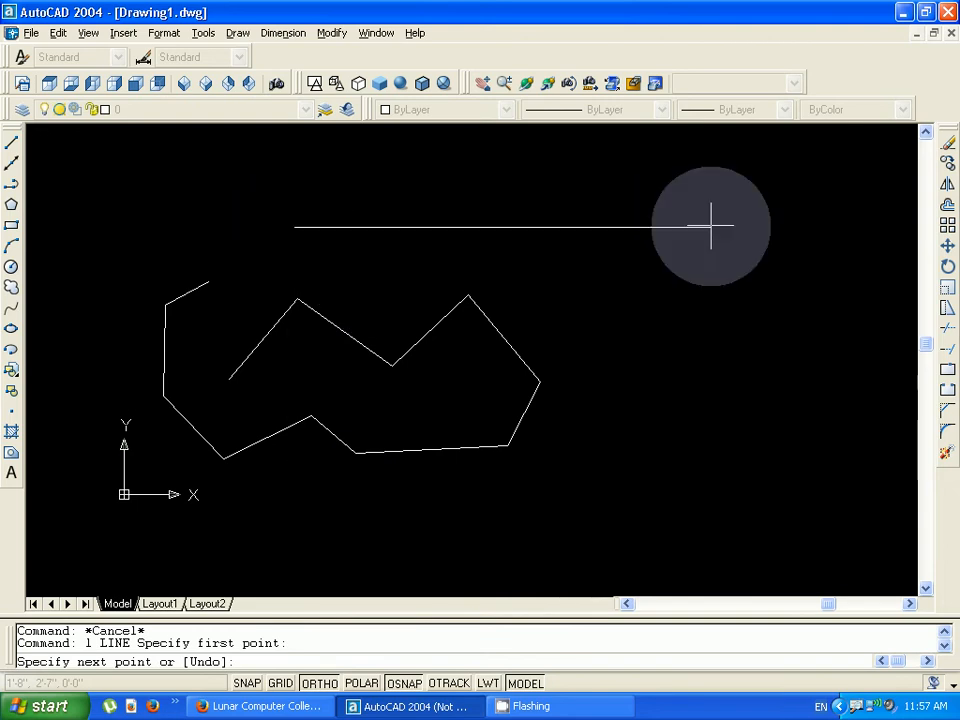
click(754, 227)
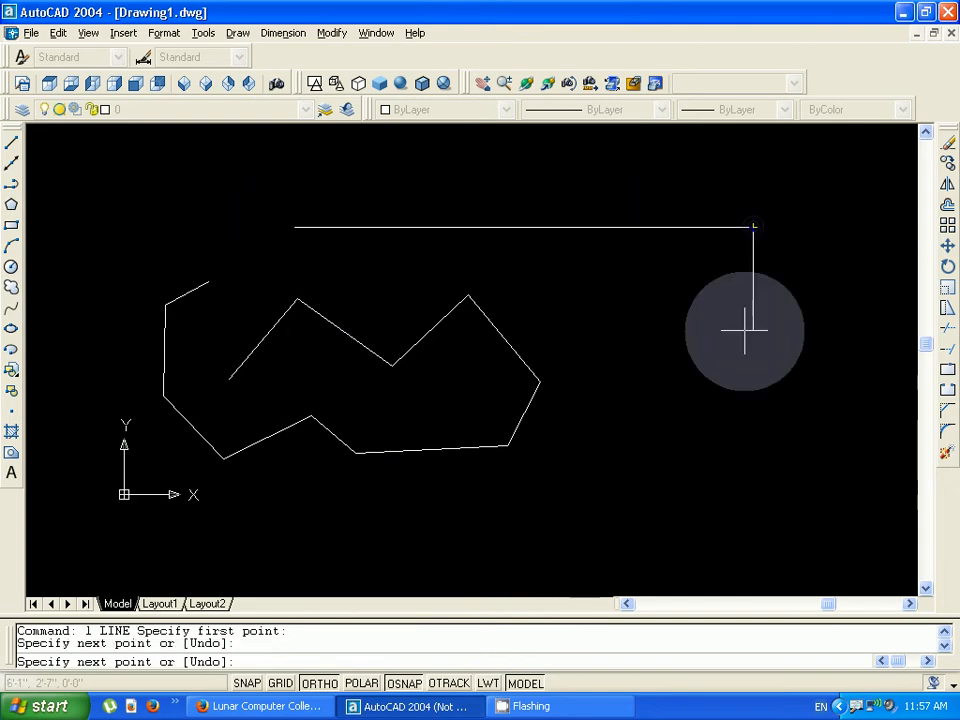
click(744, 525)
click(242, 525)
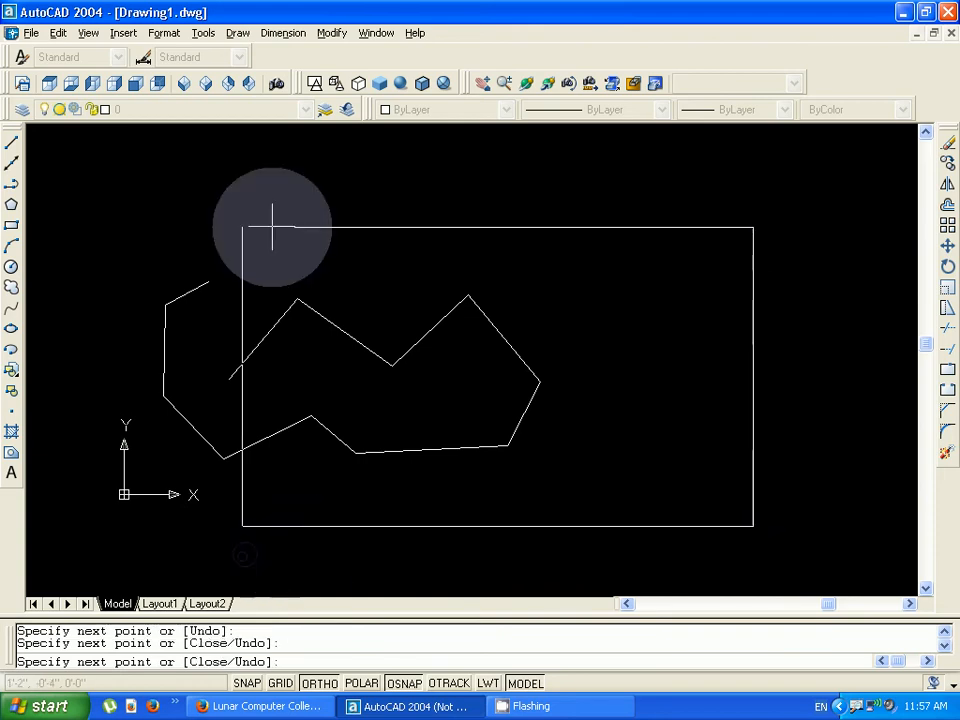
click(285, 214)
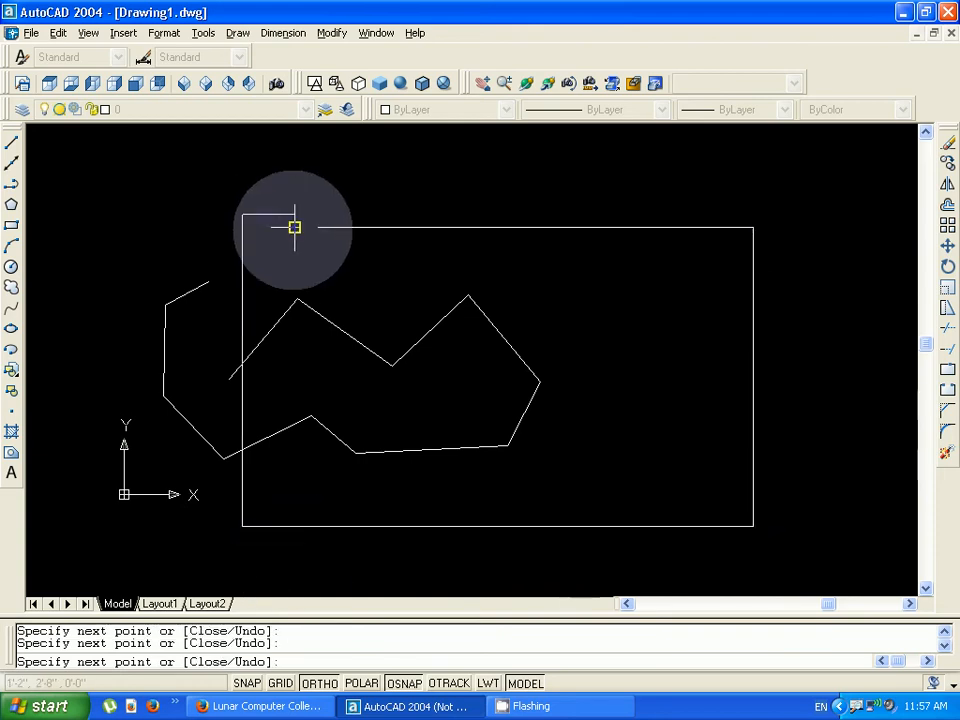
click(294, 227)
key(Escape)
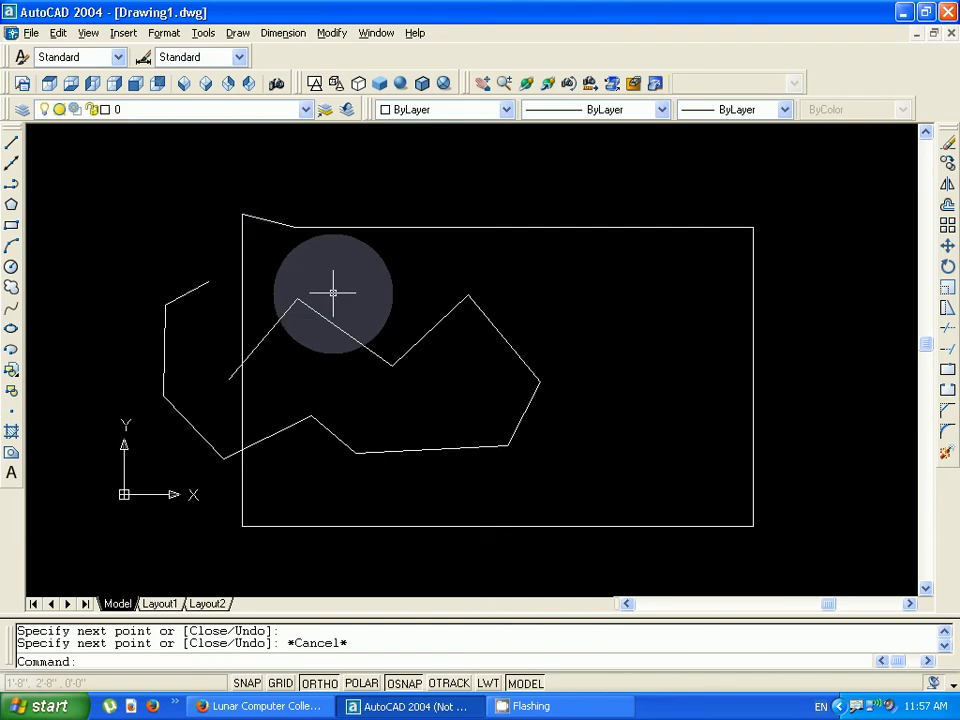
- Switch to the browser to view the Lunar Computer College YouTube channel page, and return to AutoCAD
click(272, 706)
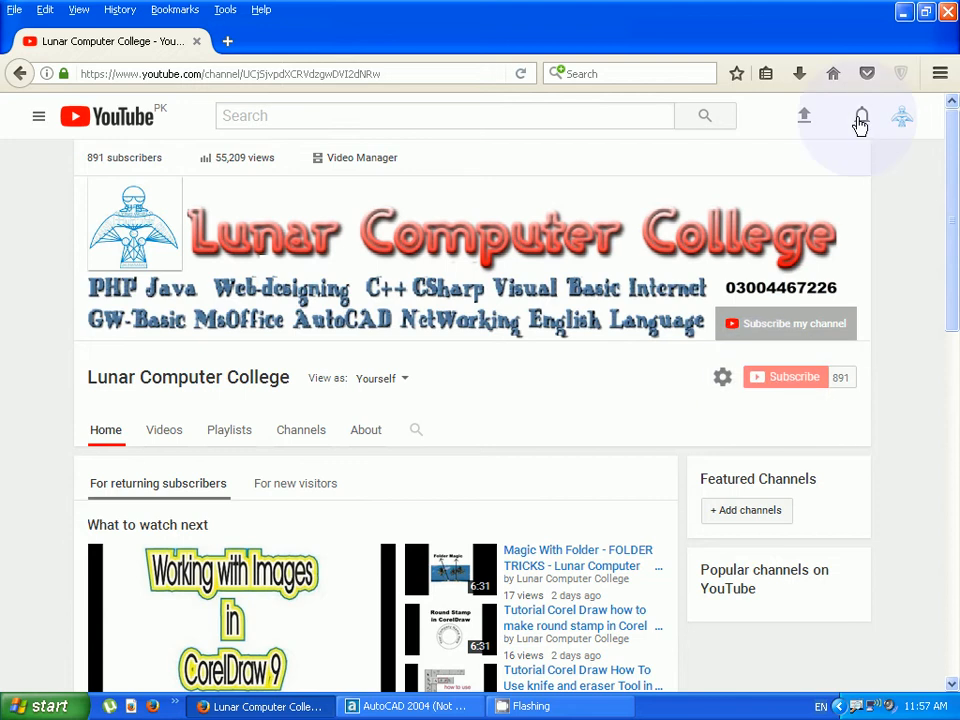
mouse_move(578, 335)
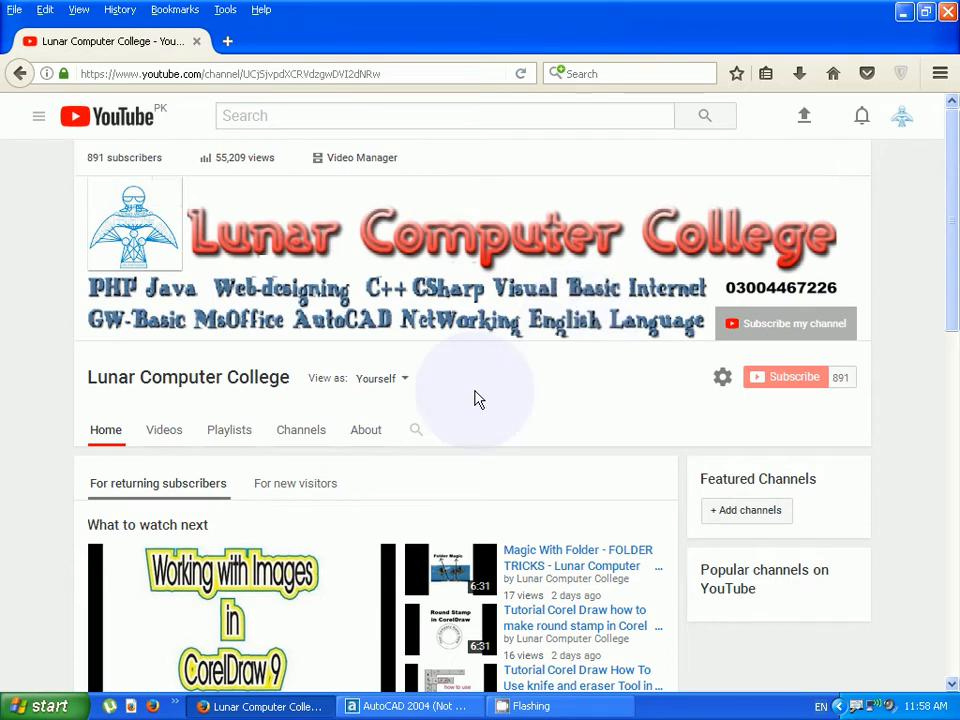
key(alt+Tab)
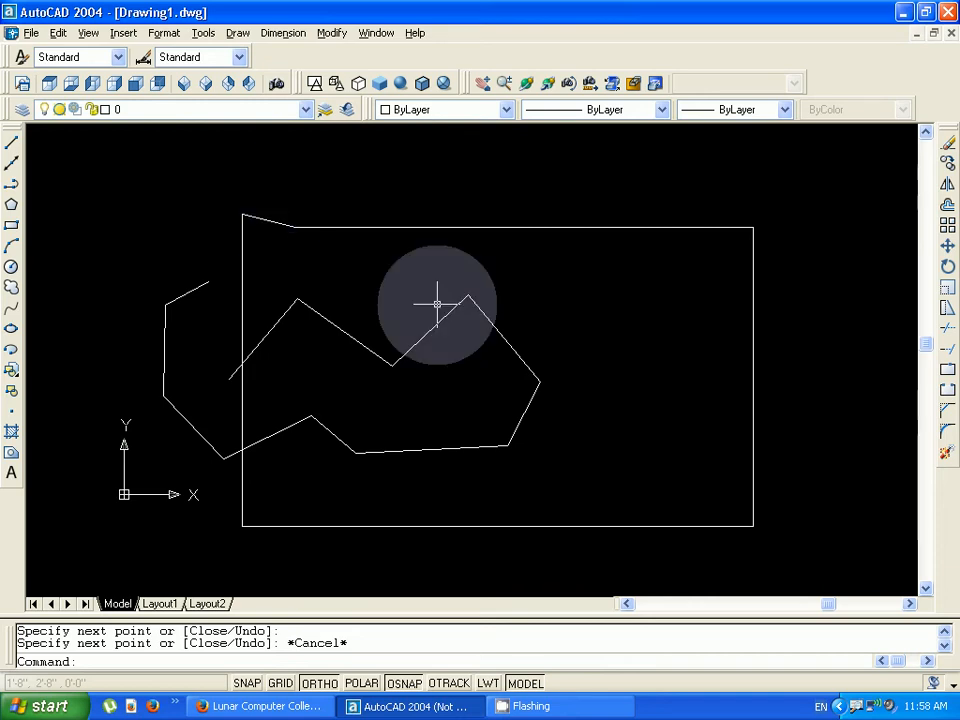
- Draw a 10' horizontal line to the right above the existing shapes, starting at about -3'-9", 4'-0"
scroll(440, 304, down, 5)
scroll(440, 304, down, 3)
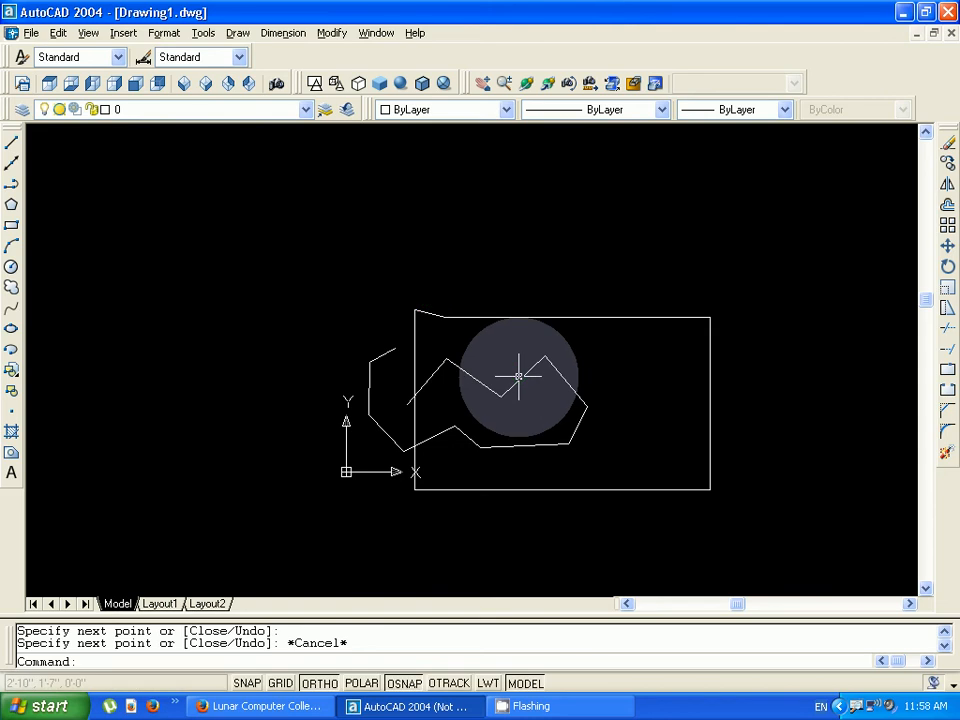
scroll(519, 376, down, 1)
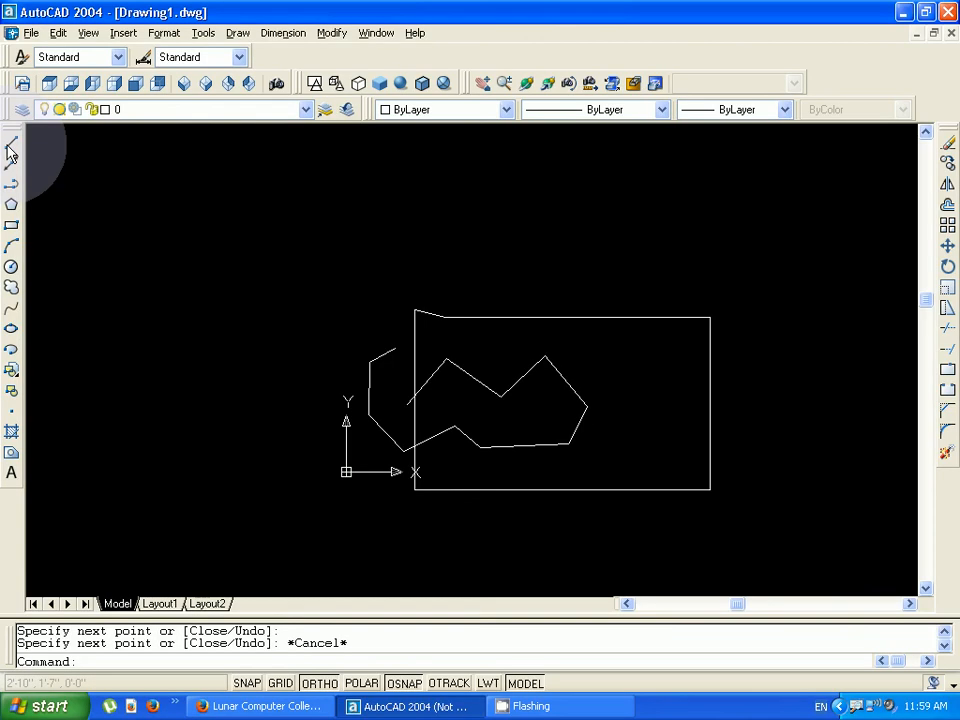
click(11, 146)
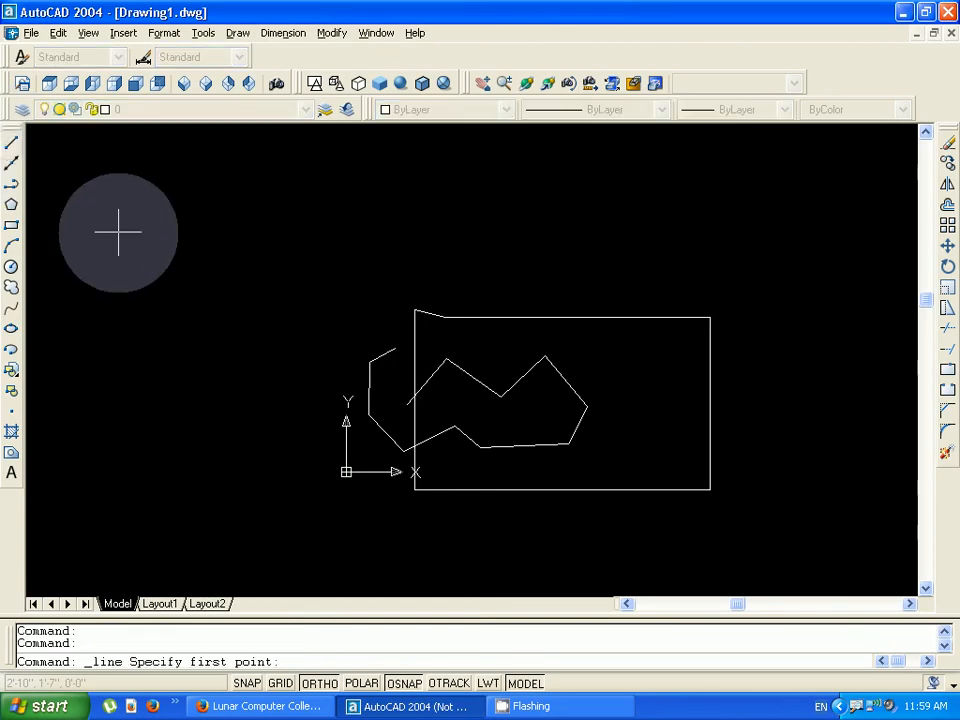
click(118, 232)
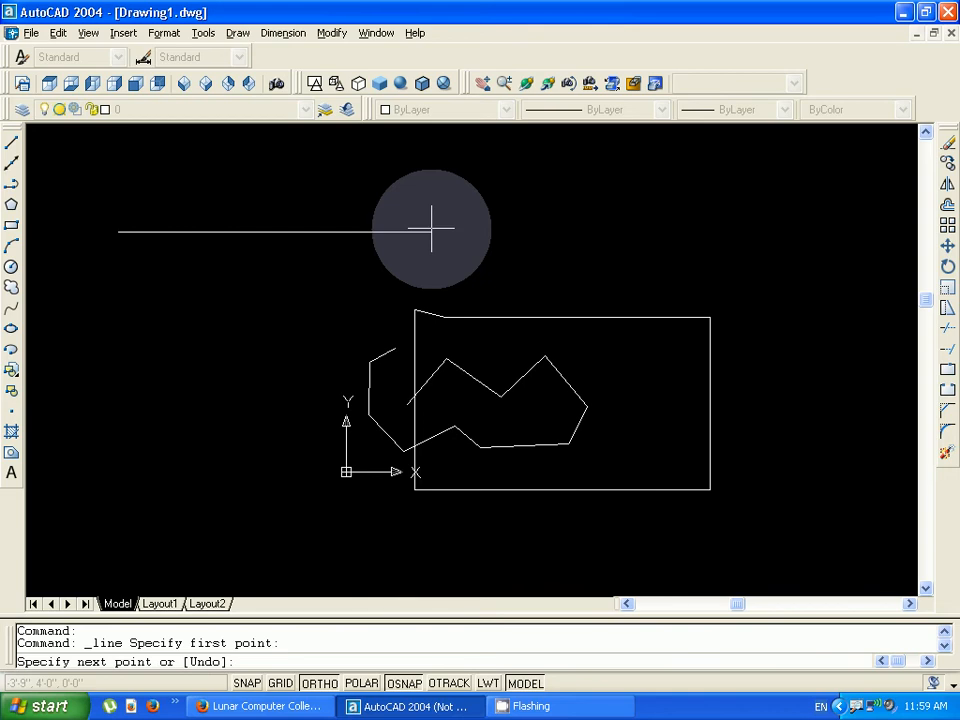
text(10')
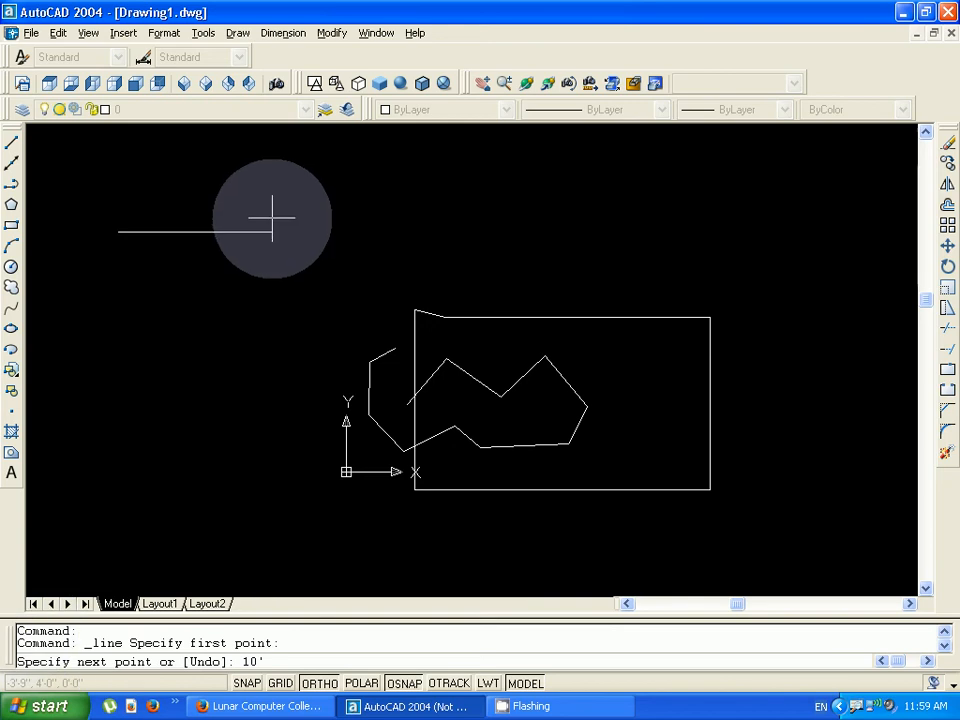
key(Return)
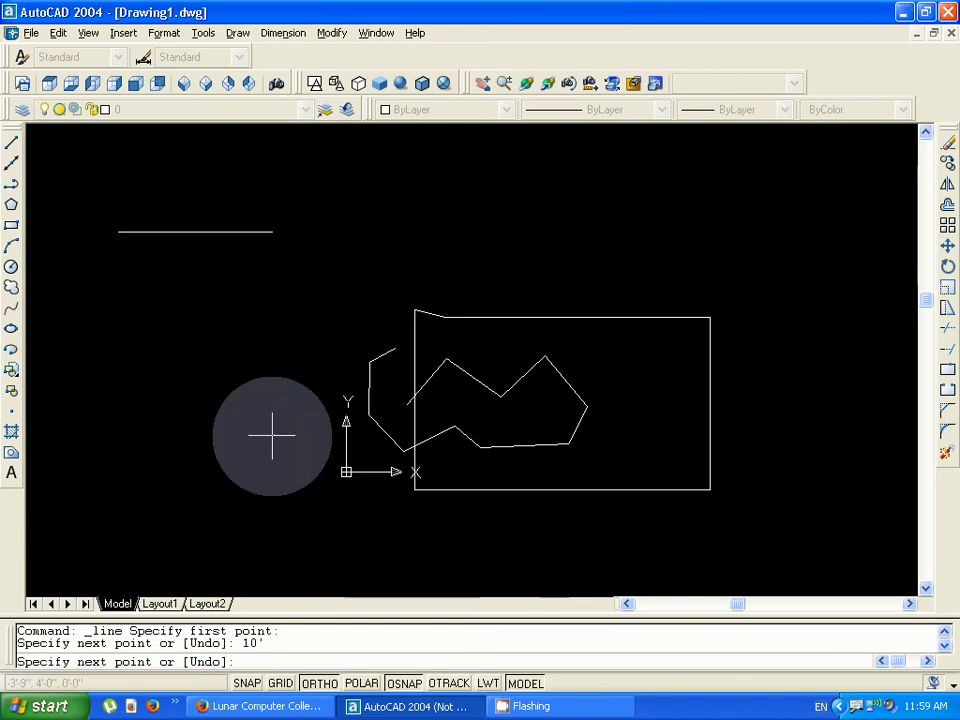
right_click(353, 320)
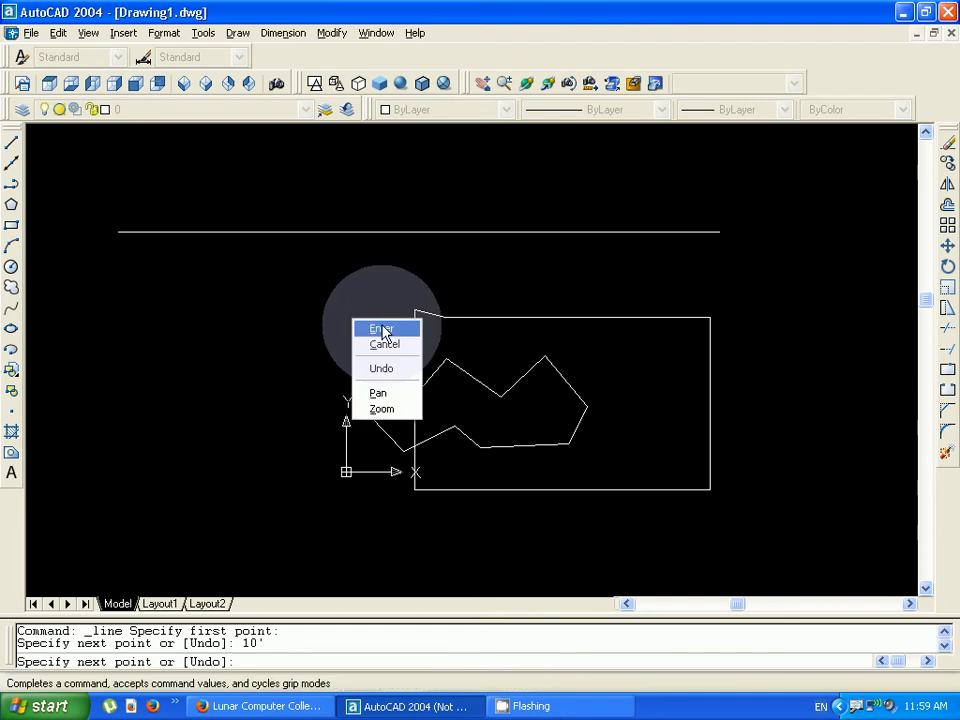
click(377, 345)
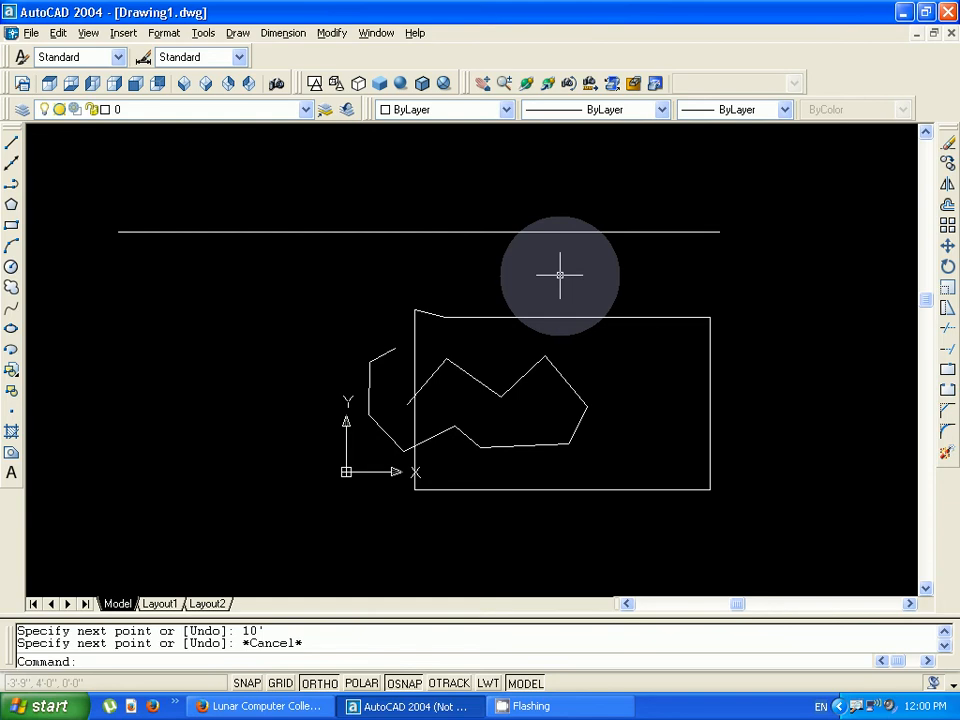
- Draw two connected lines from the right end of the 10' line, 5' straight down and 10' to the left
text(l)
key(Return)
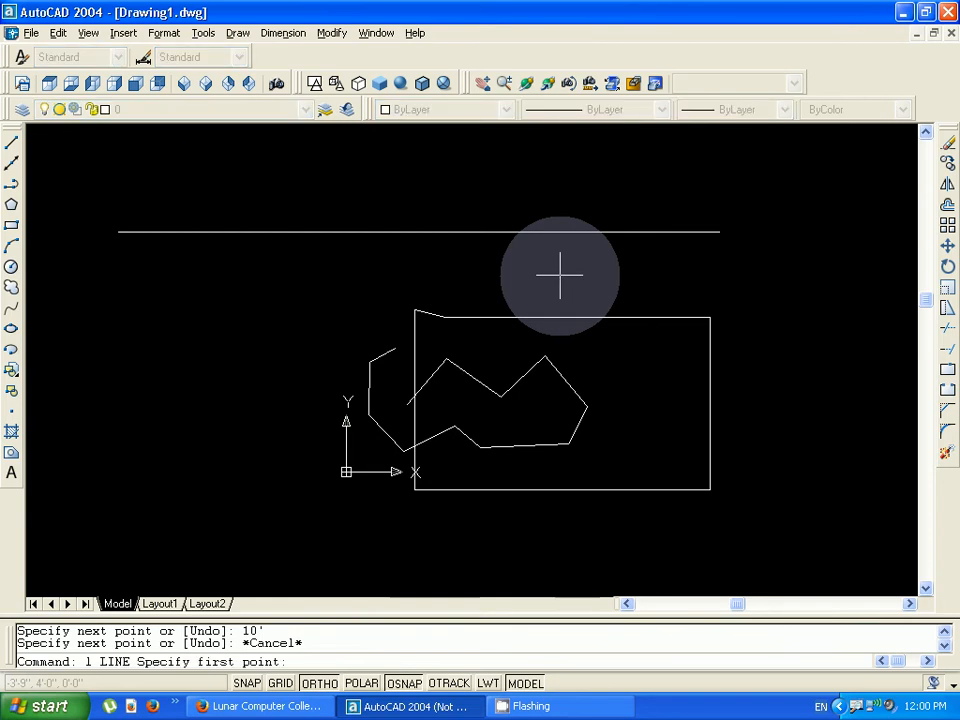
click(719, 232)
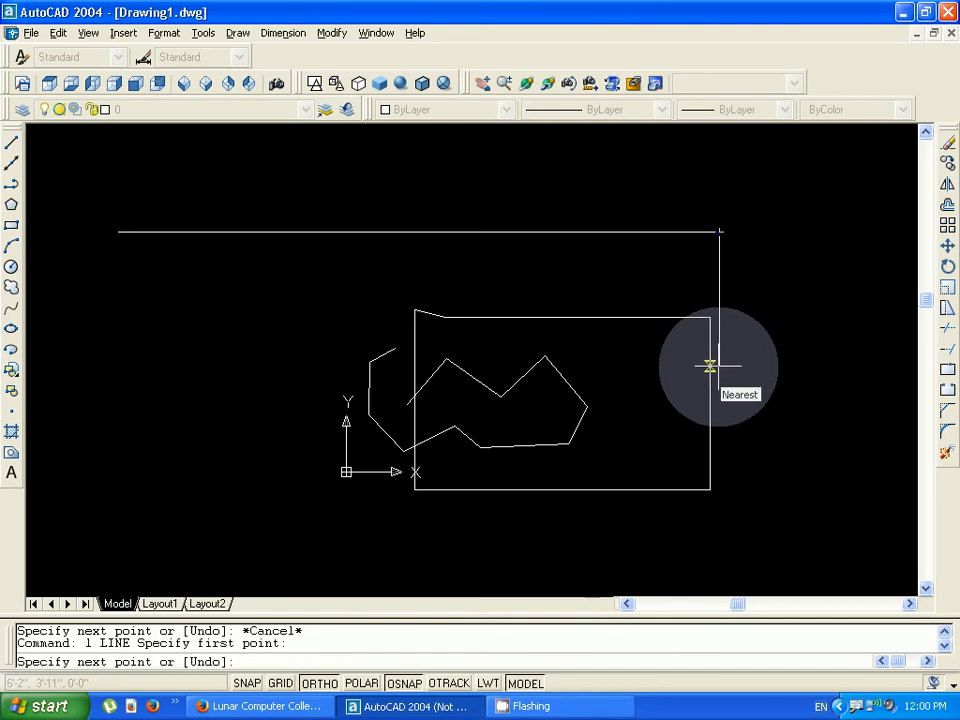
text(5')
key(Return)
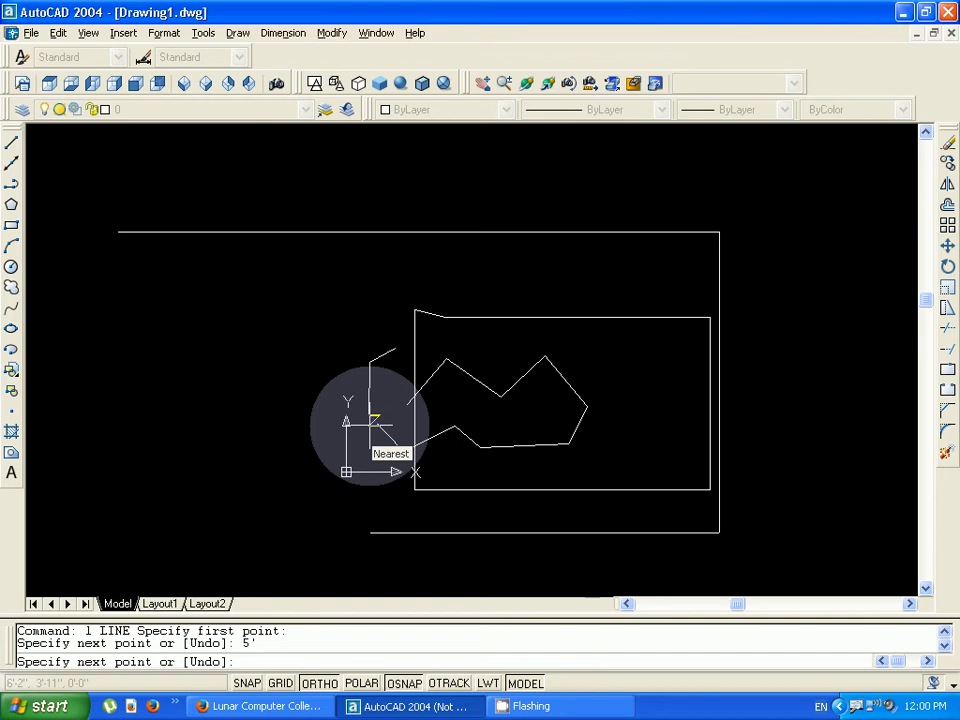
text(10')
key(Return)
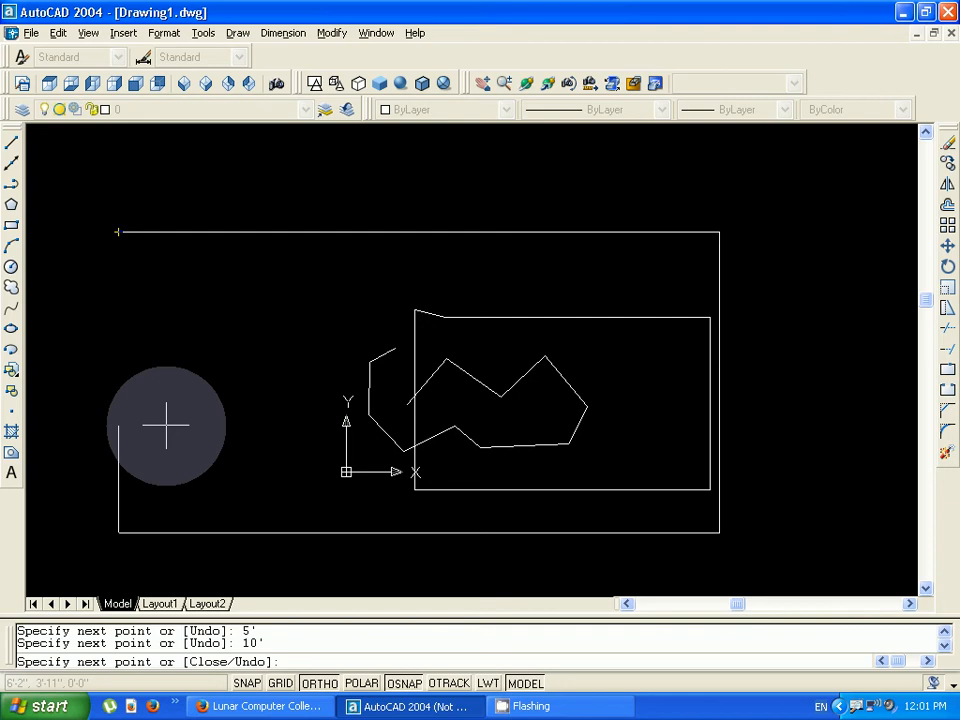
- Try the Close option on the two-line chain, and undo the whole Line operation
text(c)
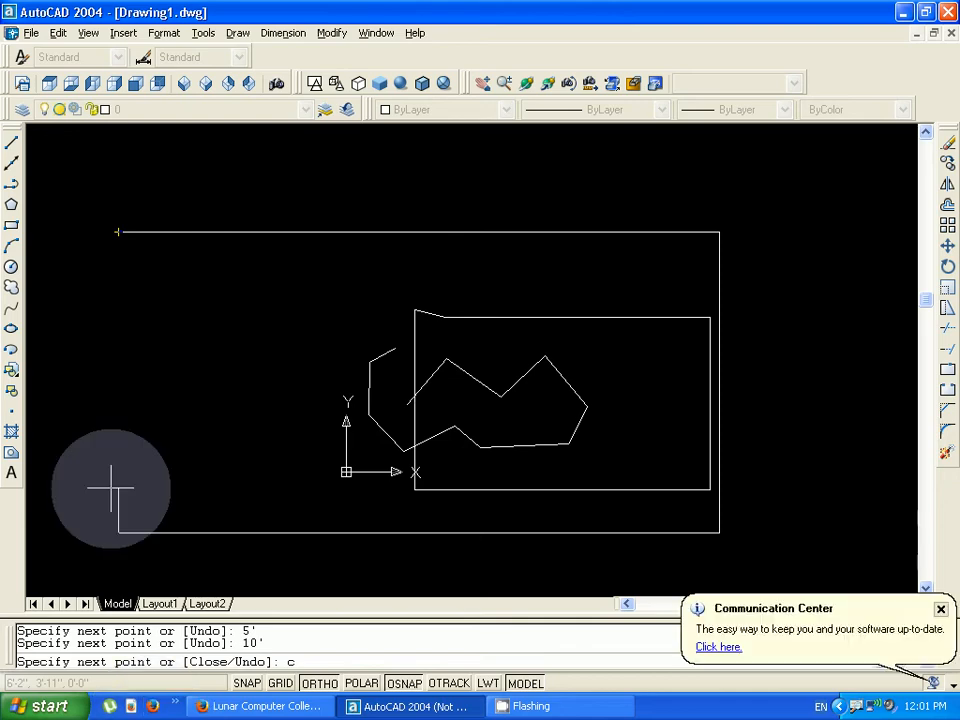
key(Return)
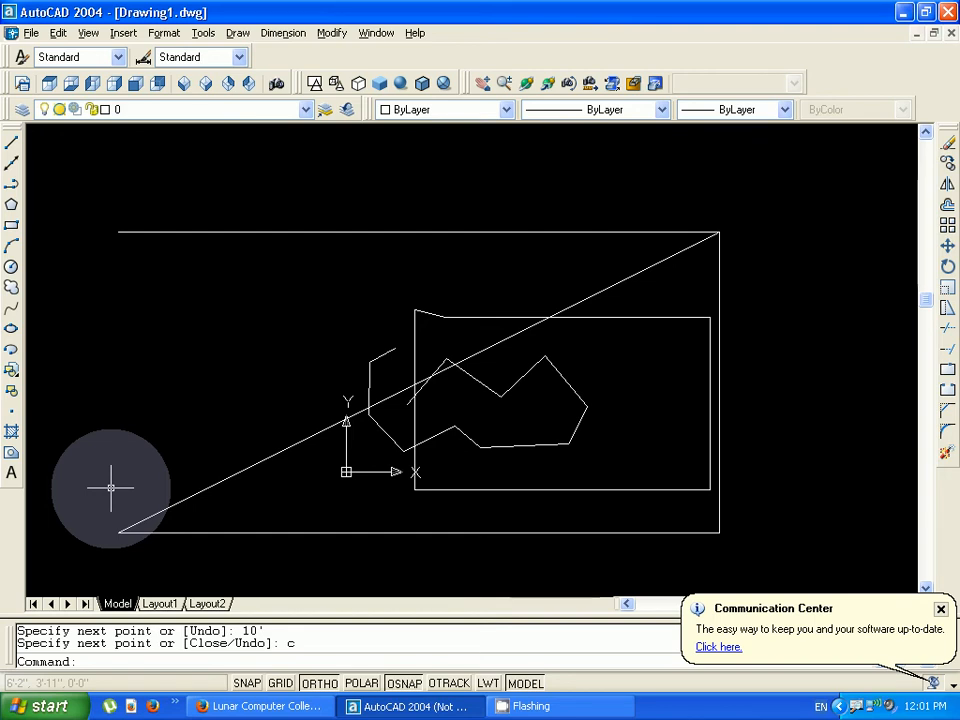
text(u)
key(Return)
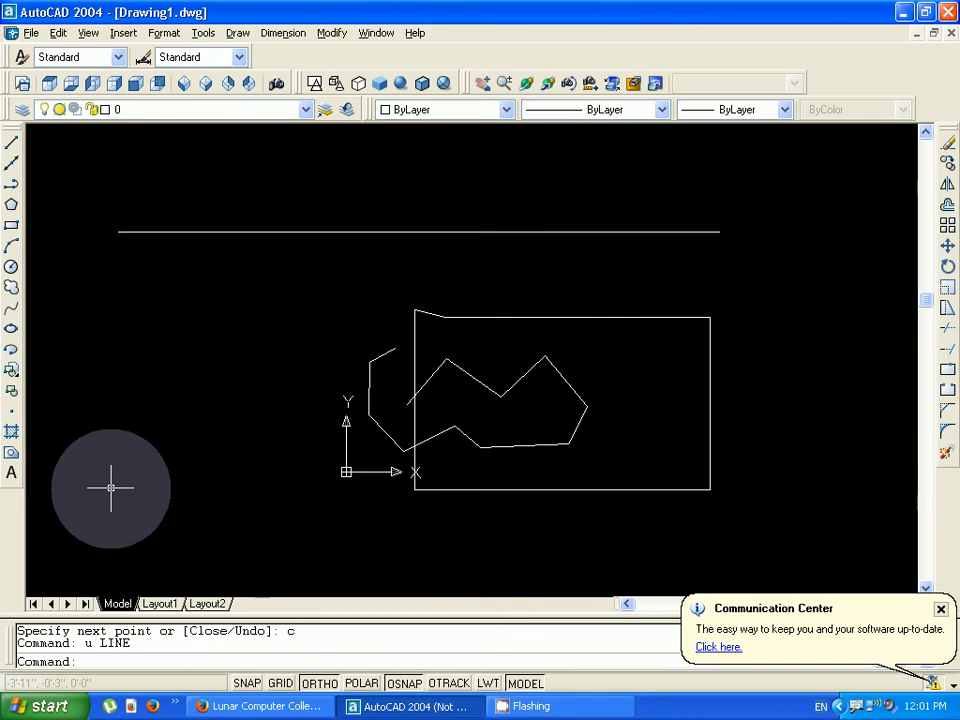
- Complete the rectangle from the right end of the 10' line with segments 5' down, 10' left and 5' up
text(l)
key(Return)
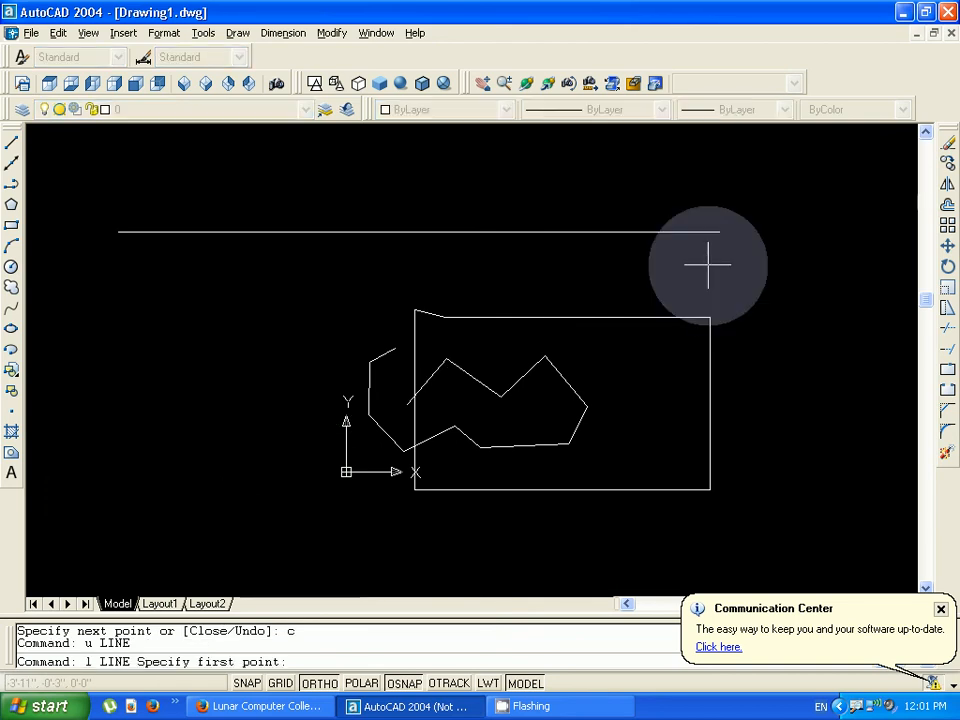
click(719, 232)
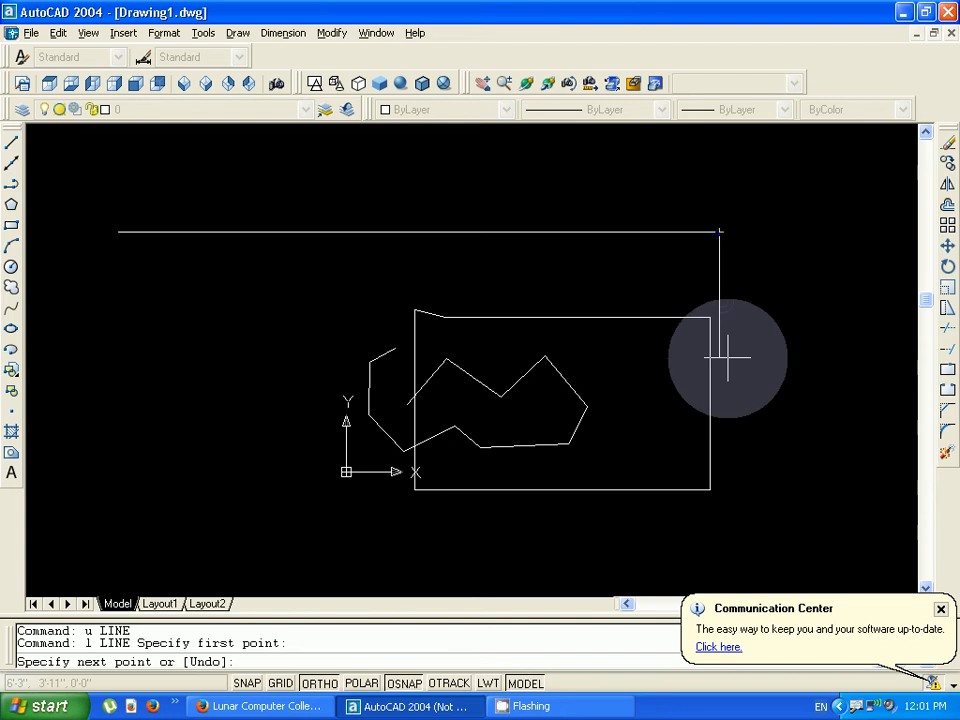
text(5')
key(Return)
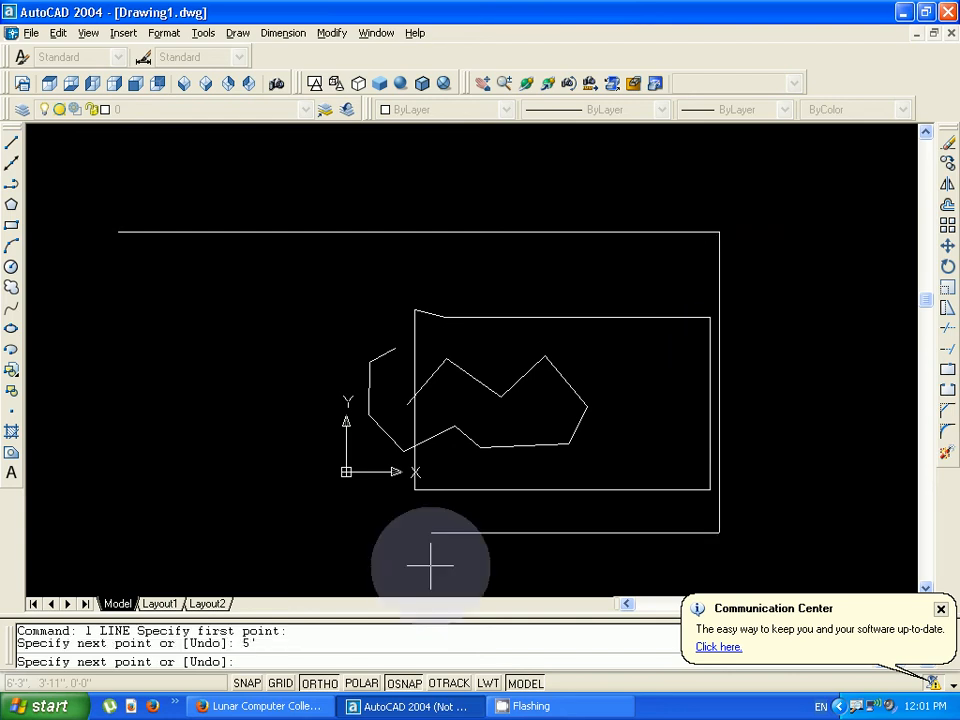
text(10')
key(Return)
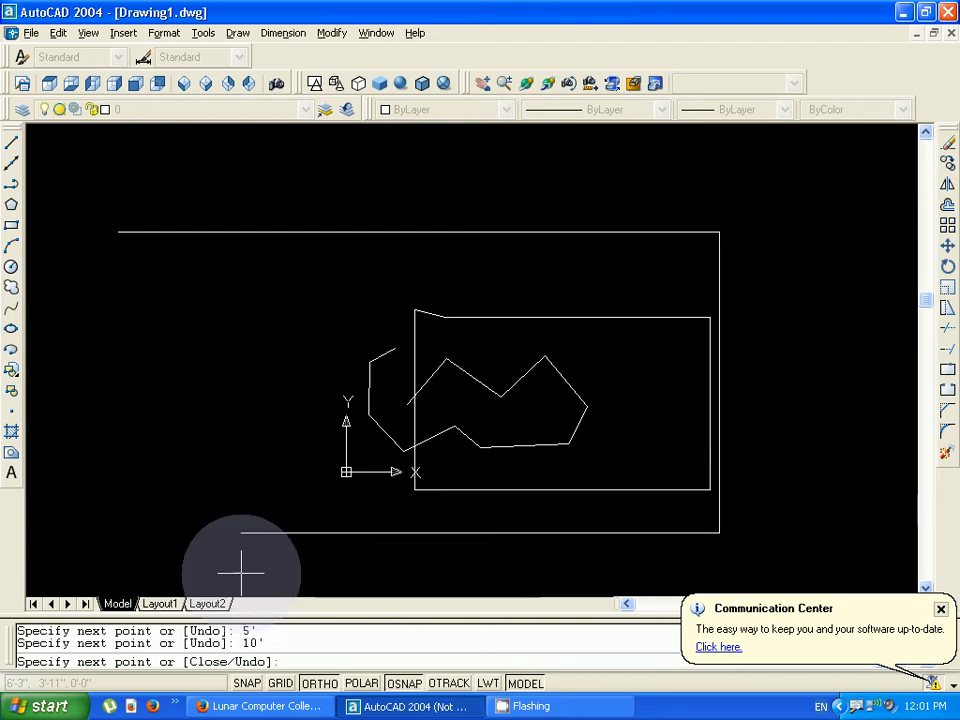
text(5)
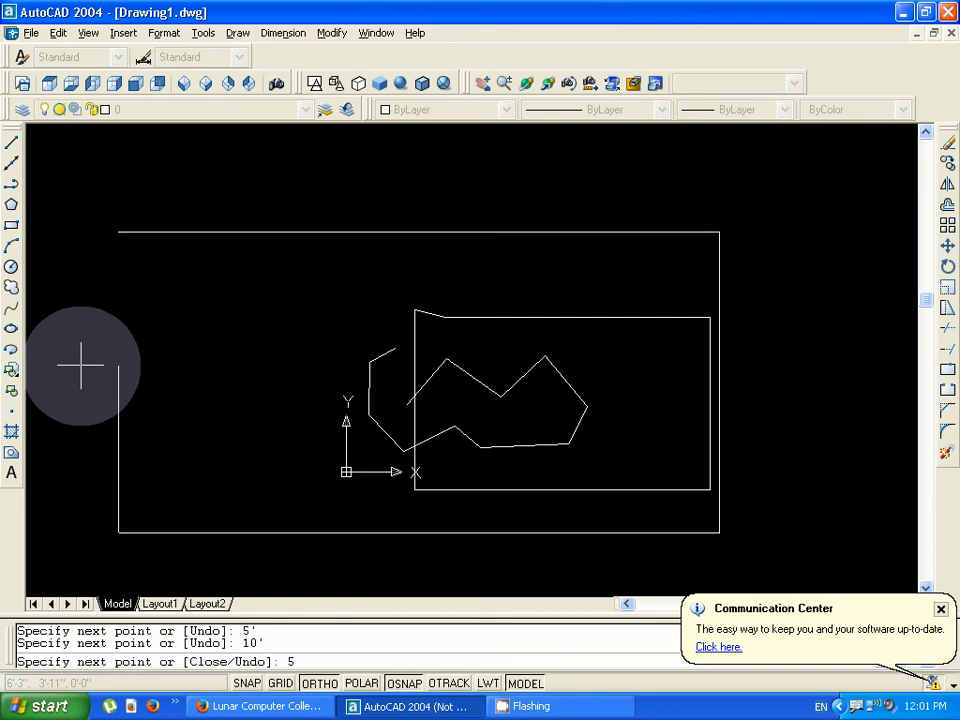
text(')
key(Return)
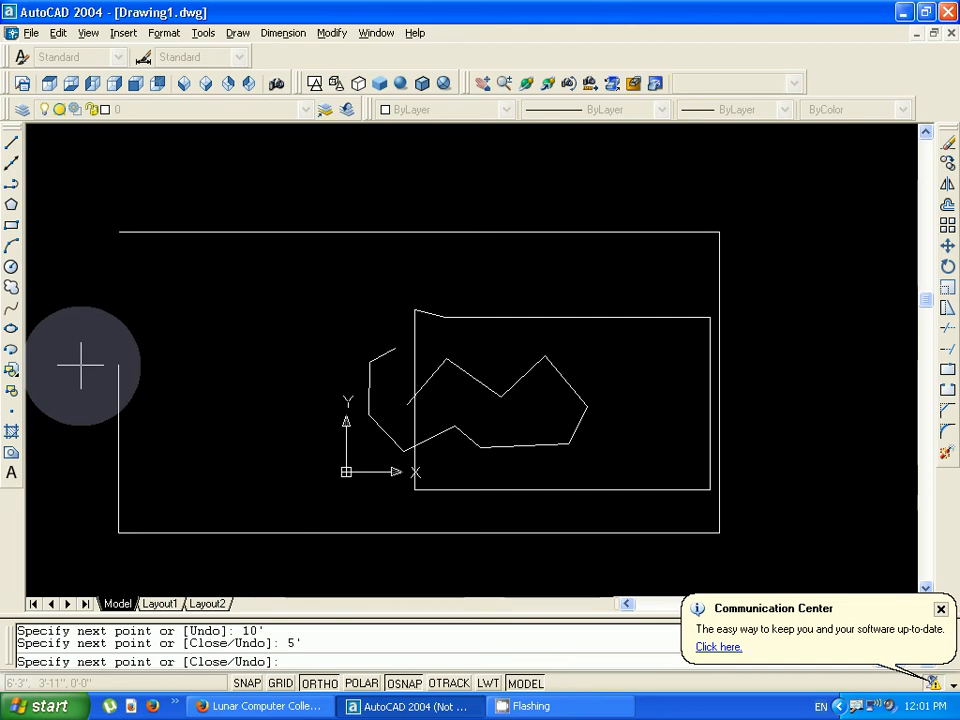
key(Return)
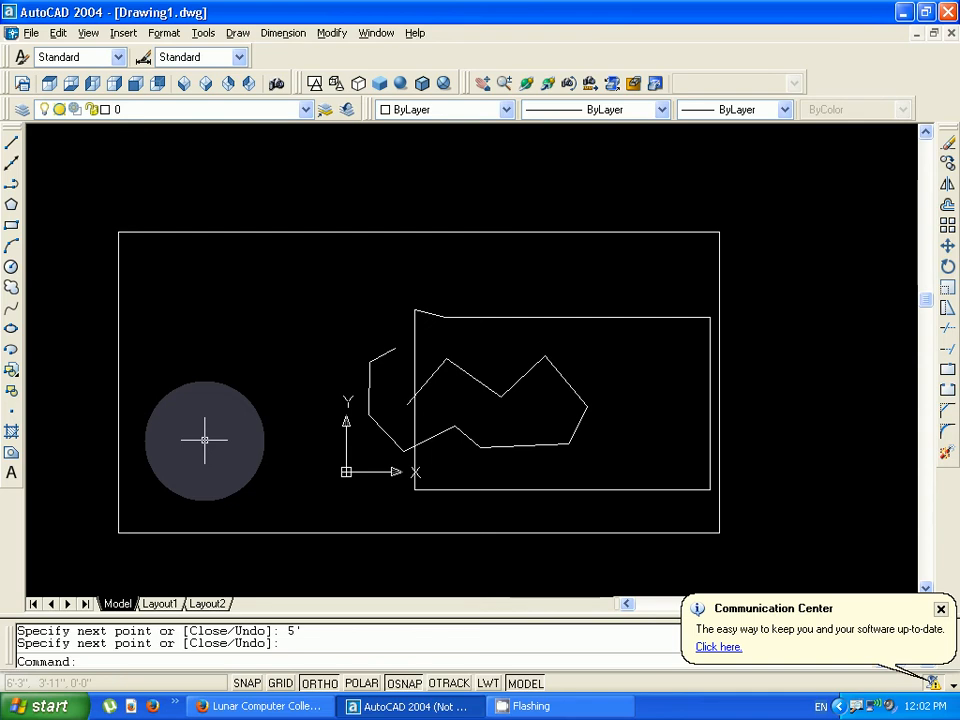
- Start a line inside the large rectangle at about -3'-1", 2'-7" and draw it 5' long at 45° using @5'<45
scroll(204, 440, down, 1)
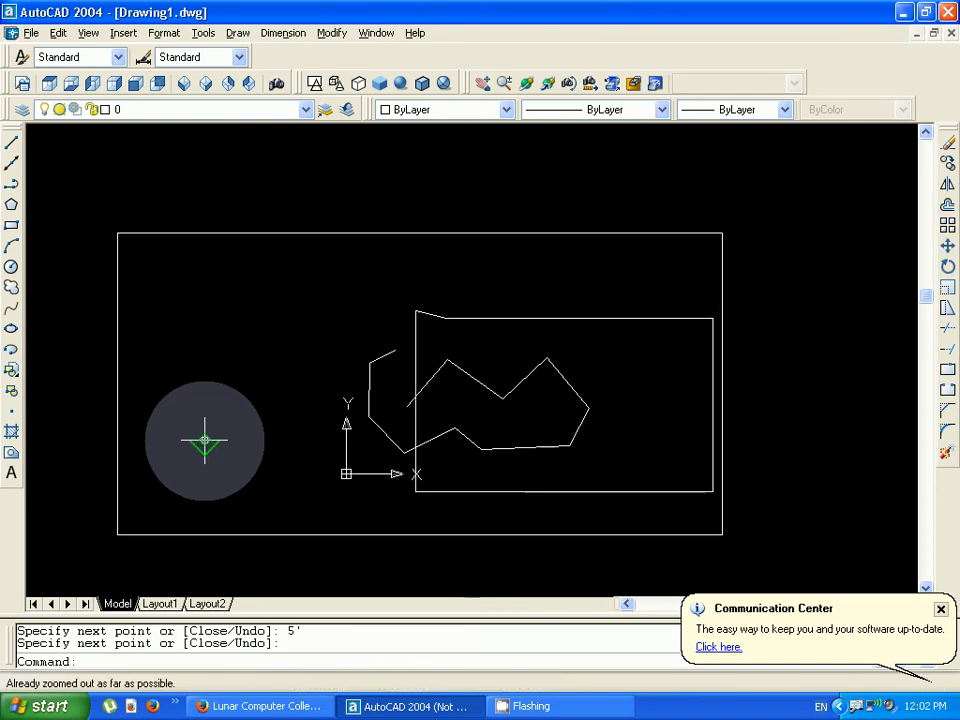
scroll(204, 440, up, 3)
scroll(204, 440, down, 3)
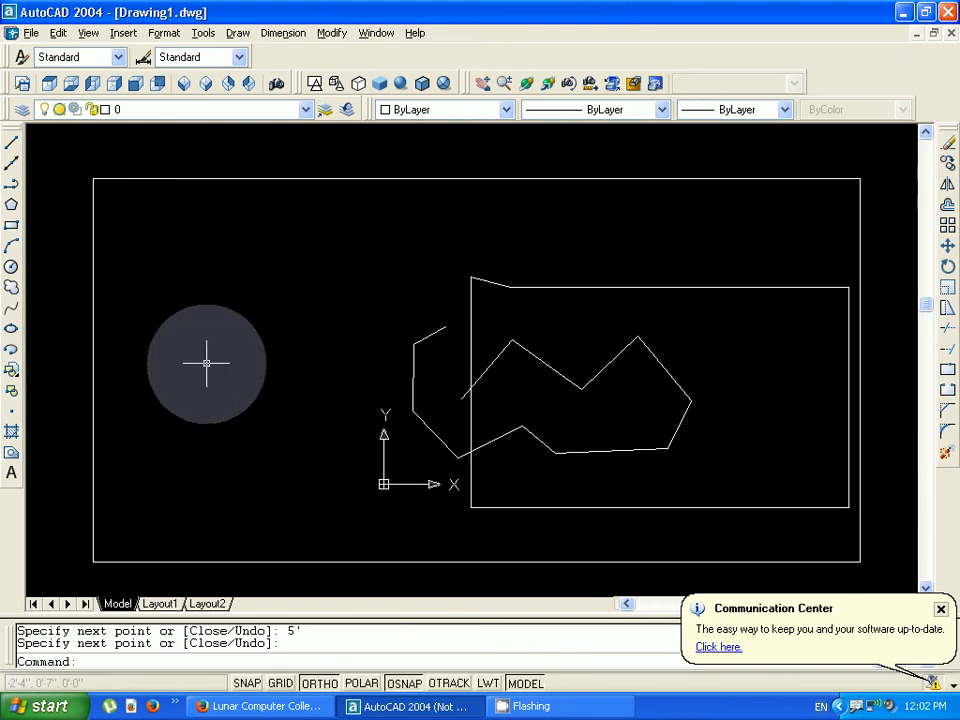
key(Escape)
key(Escape)
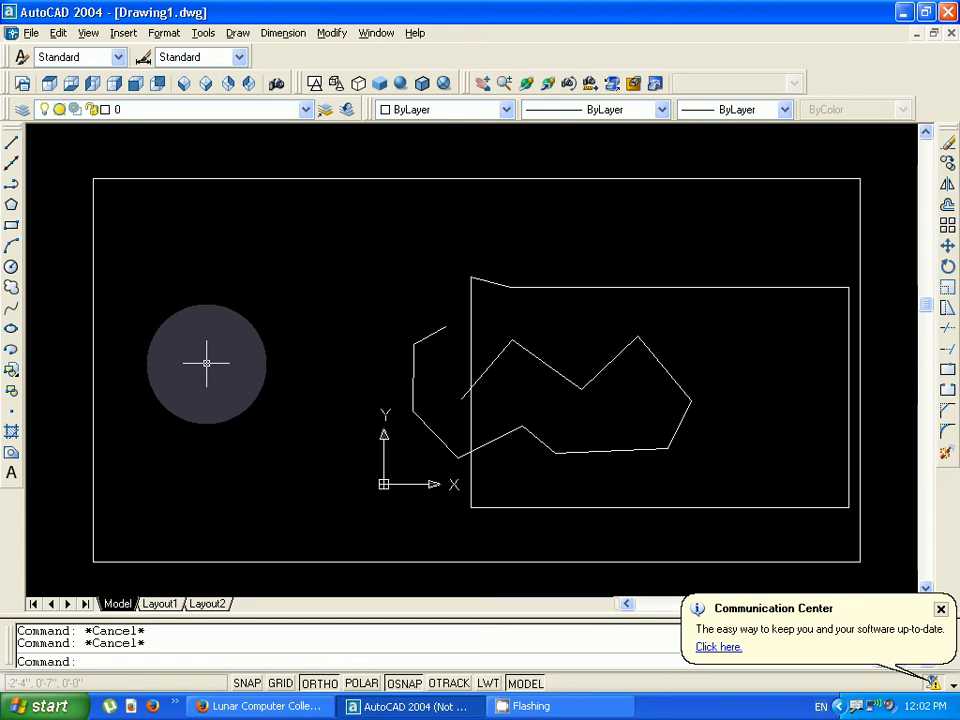
text(l)
key(Return)
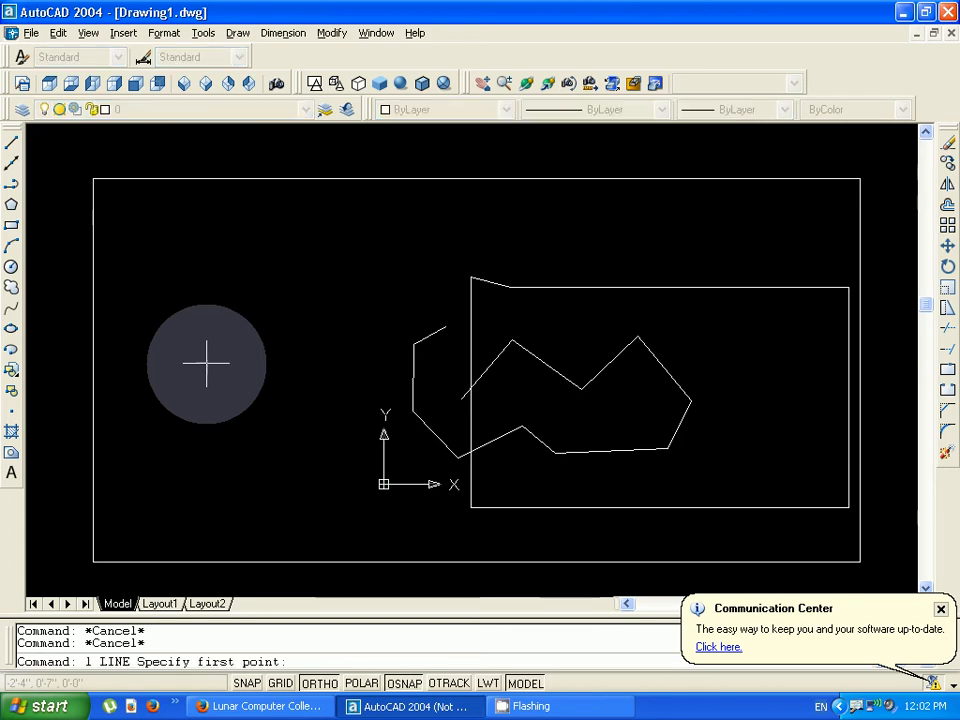
click(146, 287)
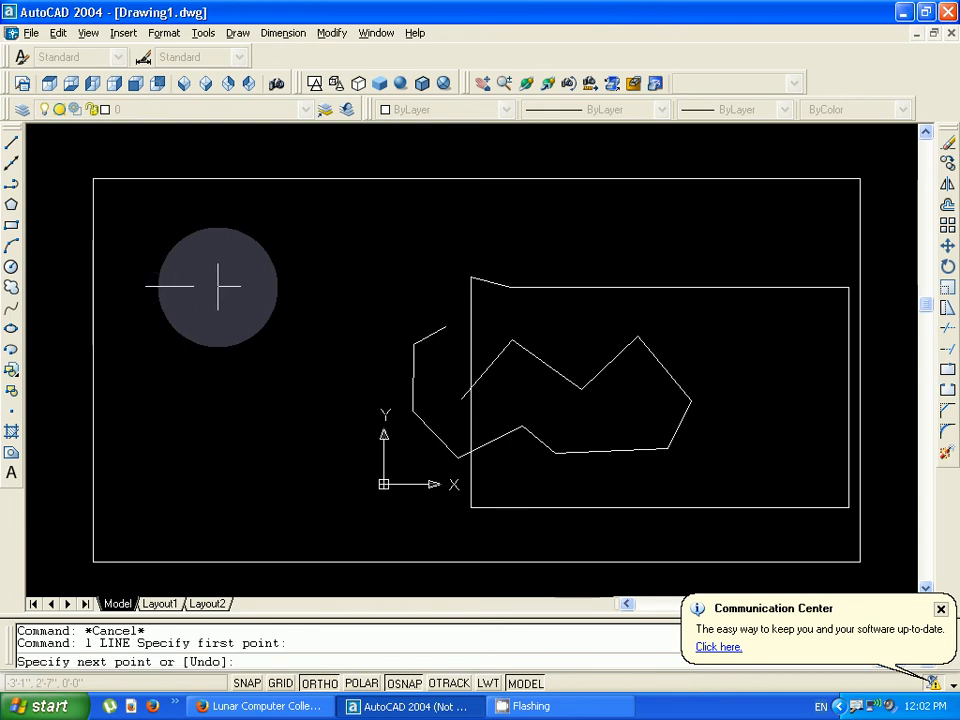
text(5)
key(BackSpace)
text(@5)
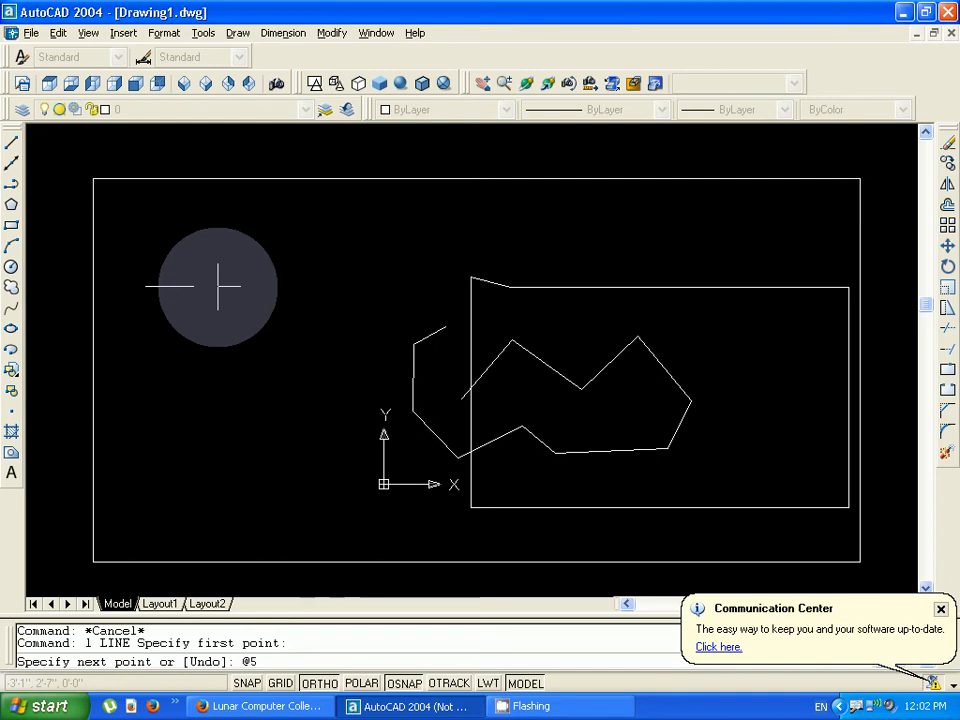
text('<45)
key(Return)
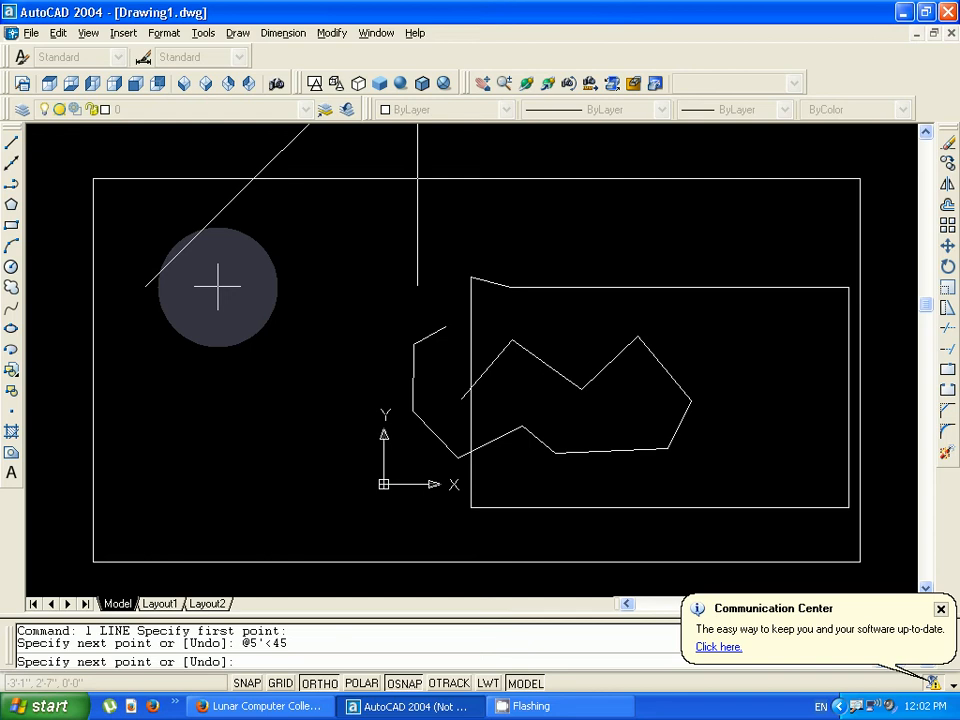
- Continue the line from the upper end of the slanted segment with a 5' segment at 0° using @5'<0
scroll(278, 286, down, 2)
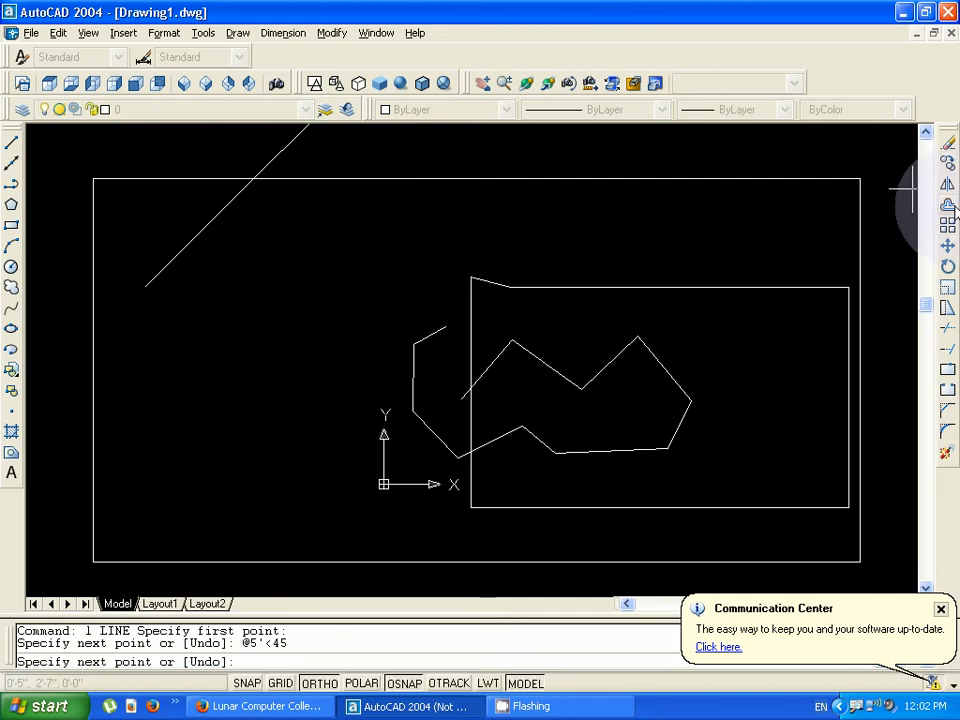
click(926, 132)
click(926, 132)
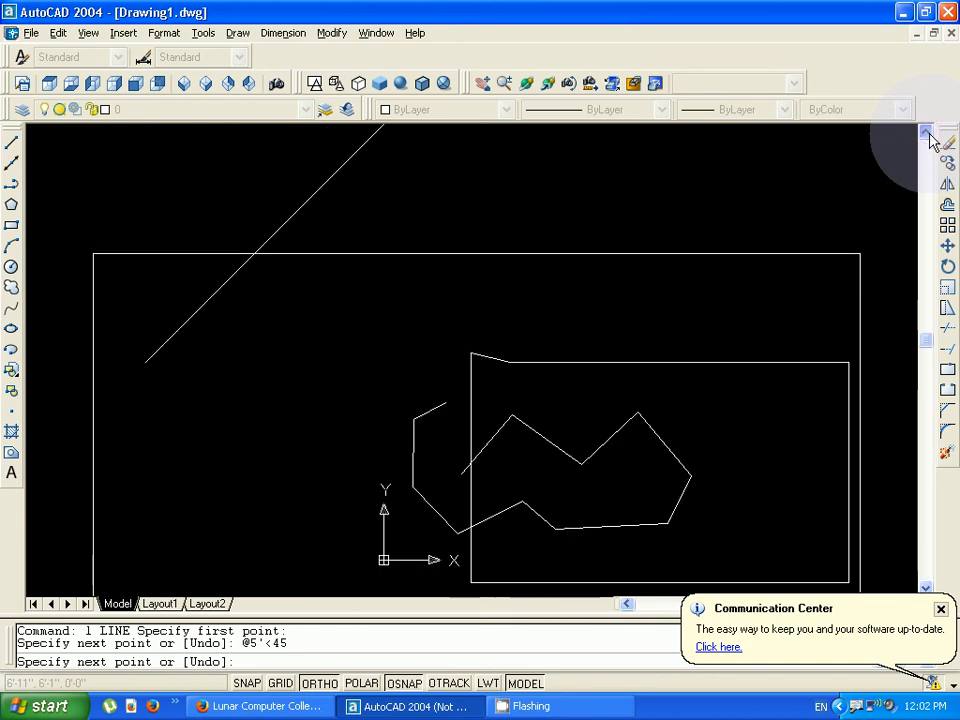
click(926, 132)
click(928, 134)
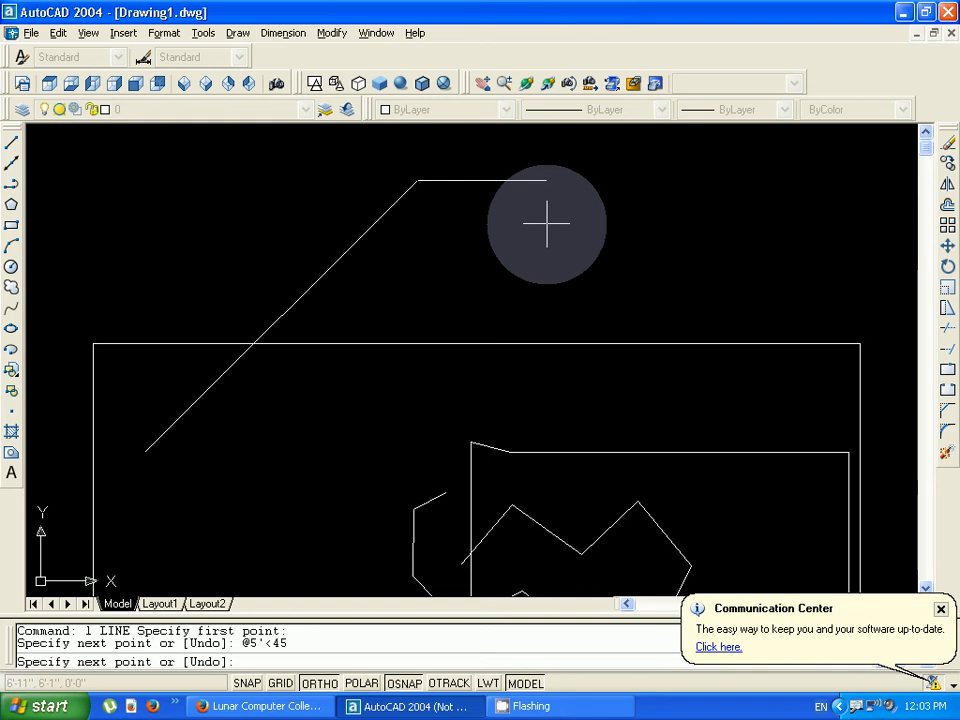
text(@)
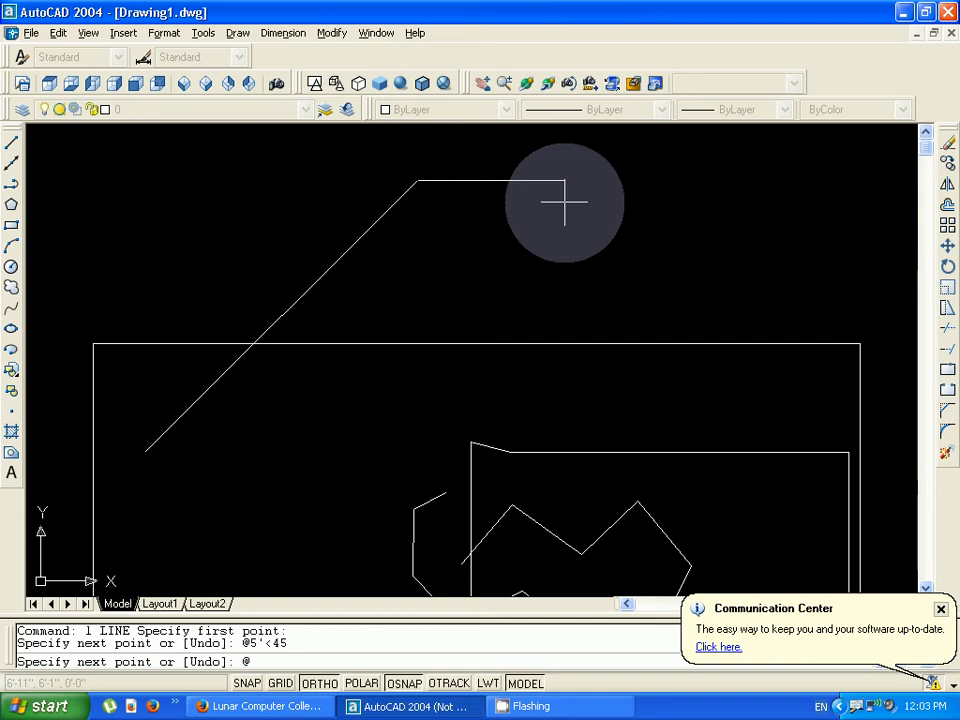
text(5'<0)
key(Return)
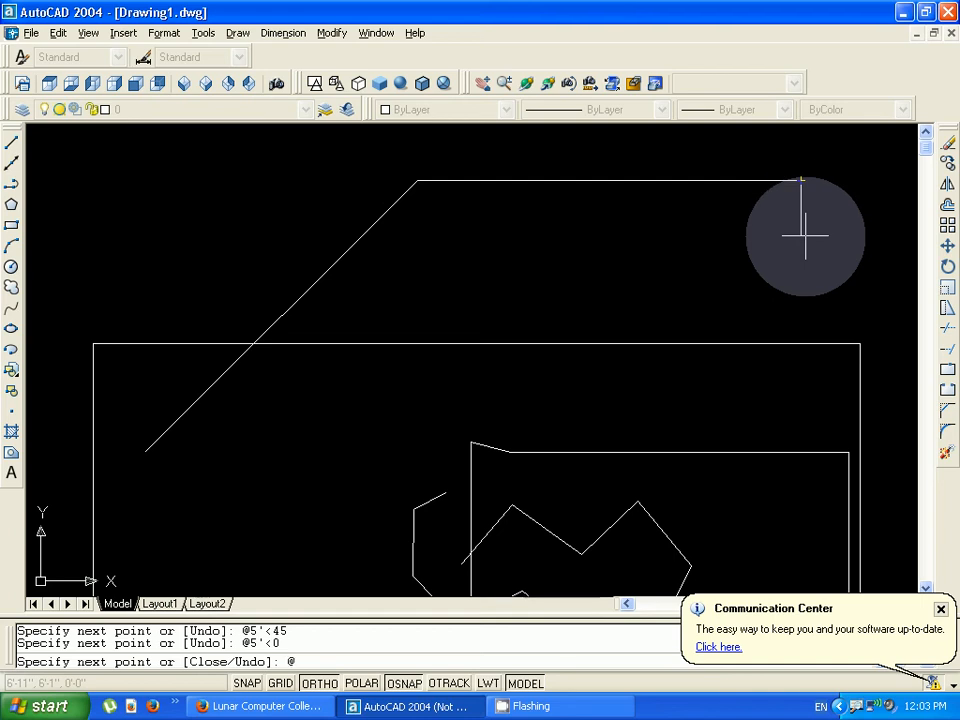
- Try a 2' segment at -45° from the end of the horizontal segment using @2'<-45, and undo it
text(@2'<-45)
key(Return)
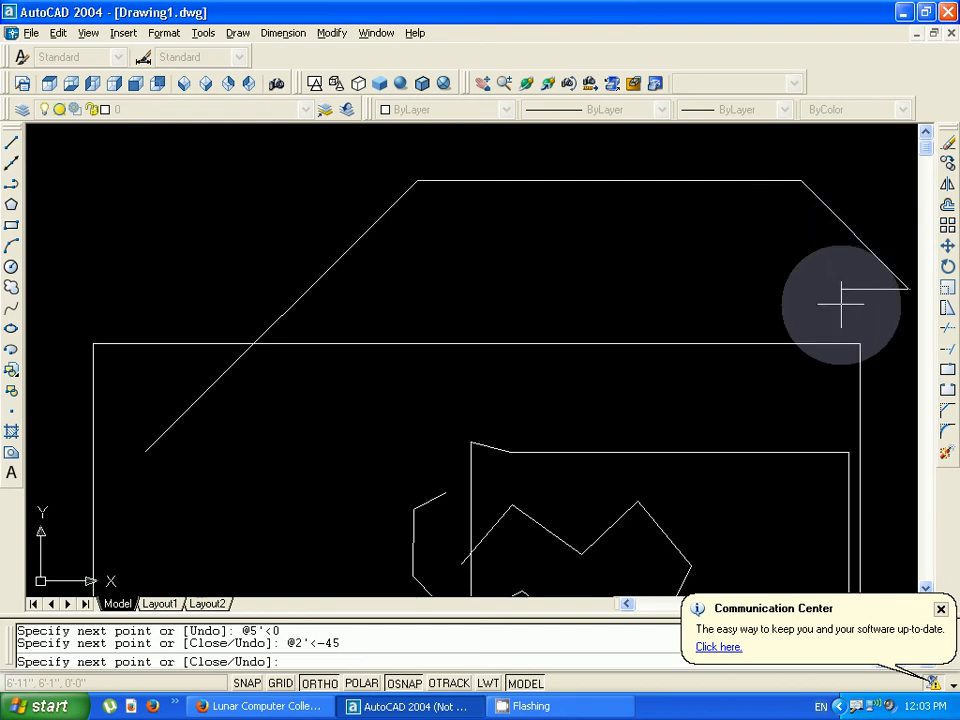
text(u)
key(Return)
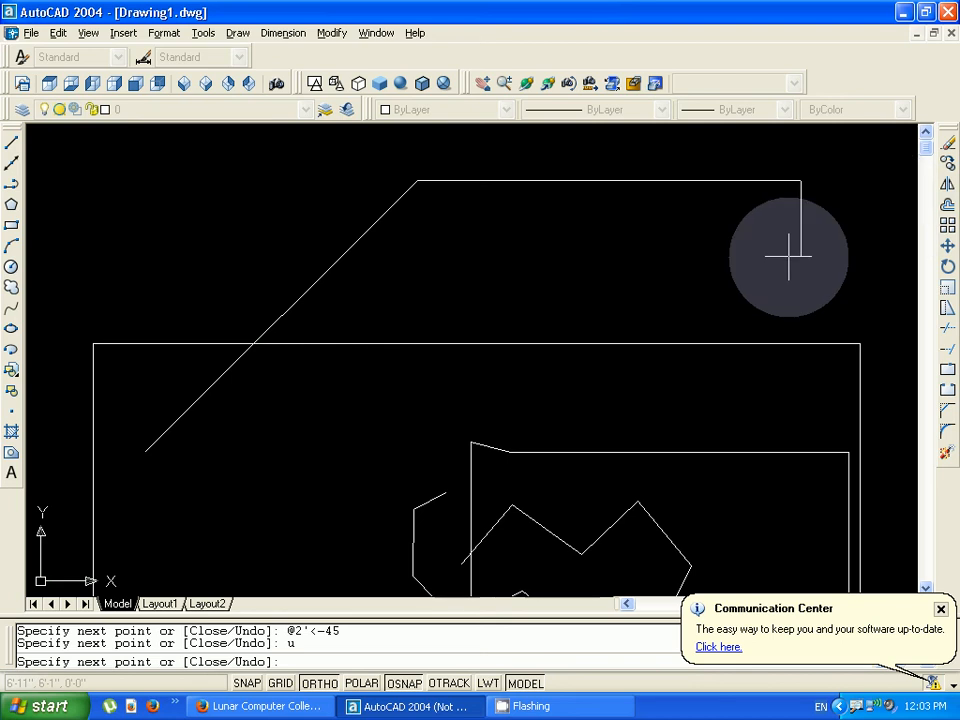
- Try a 2' segment at 45° from the end of the horizontal segment using @2'<45, and undo it
text(@)
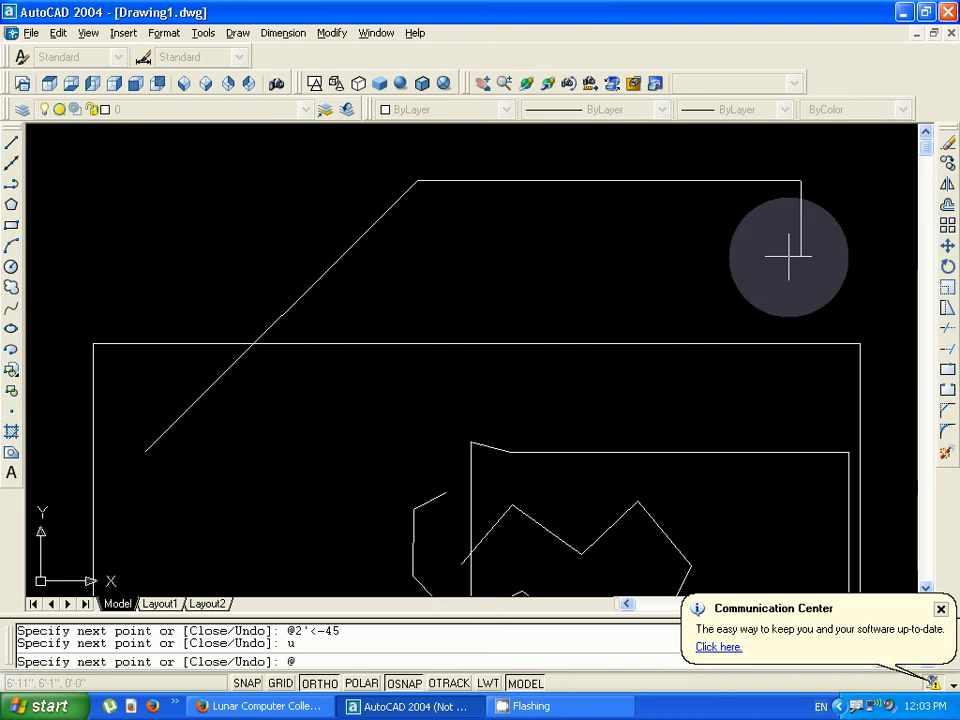
text(2'<45)
key(Return)
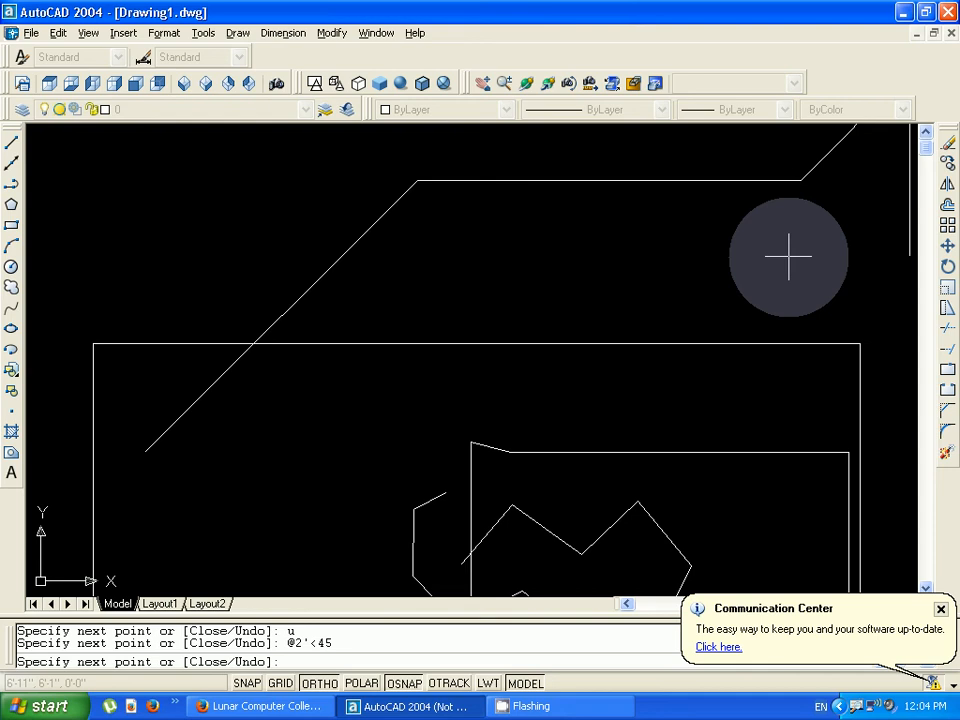
scroll(792, 248, up, 2)
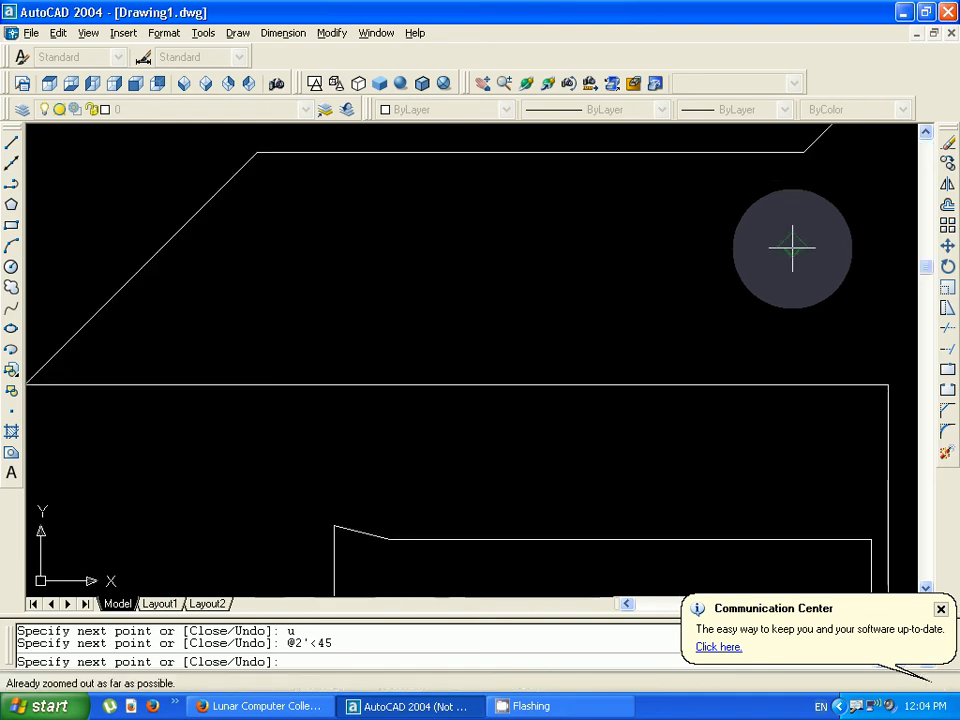
click(928, 137)
click(928, 137)
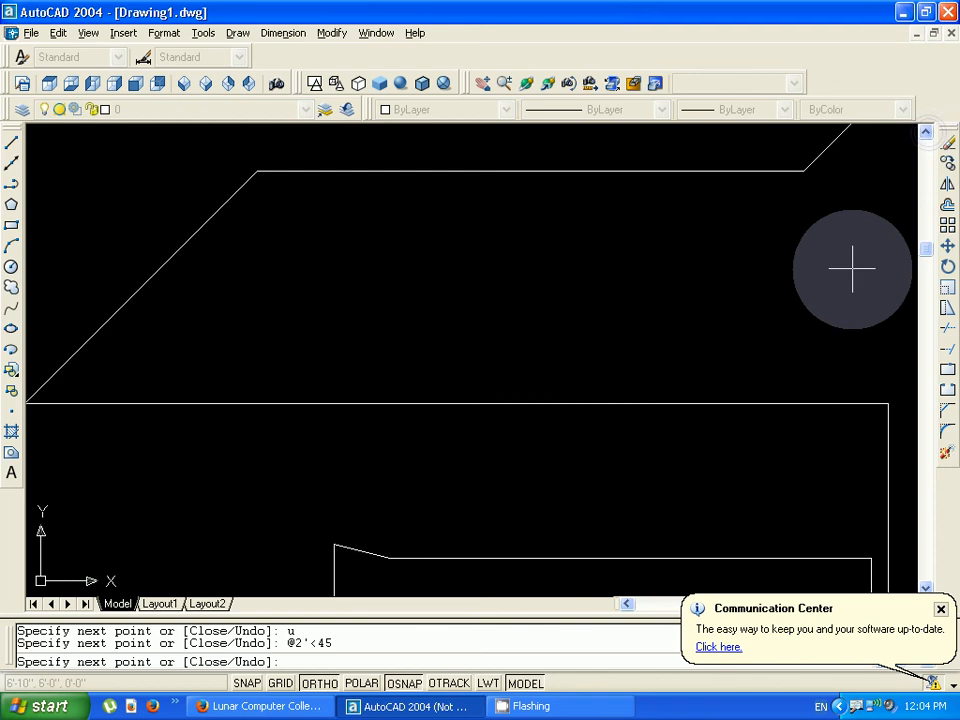
text(u)
key(Return)
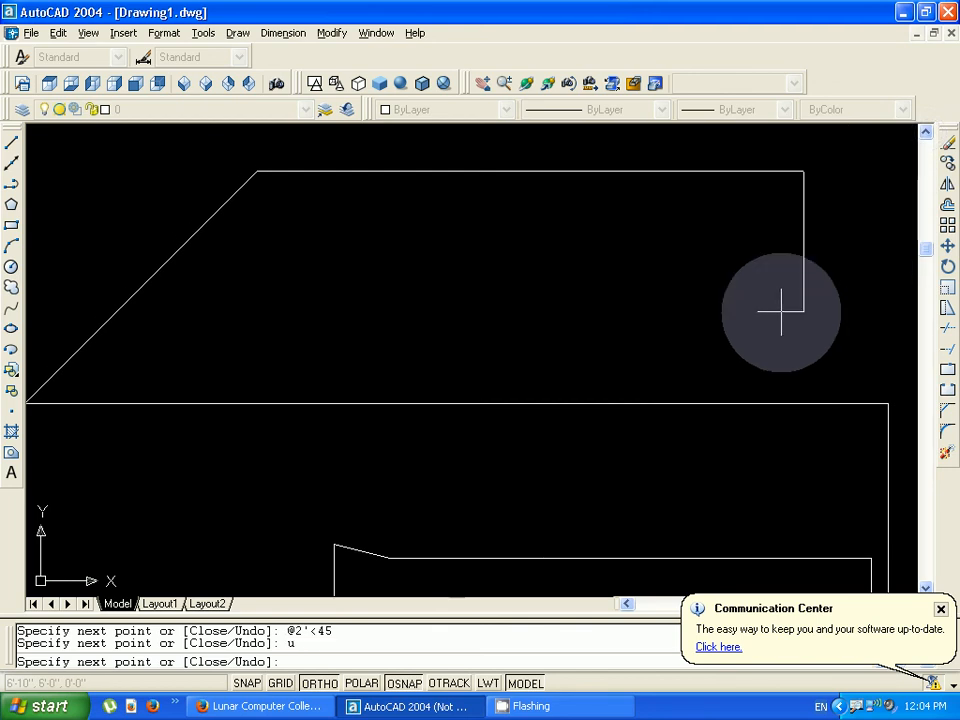
- Draw the next segment from the end of the horizontal segment to the absolute polar point 2'<60
scroll(781, 313, down, 1)
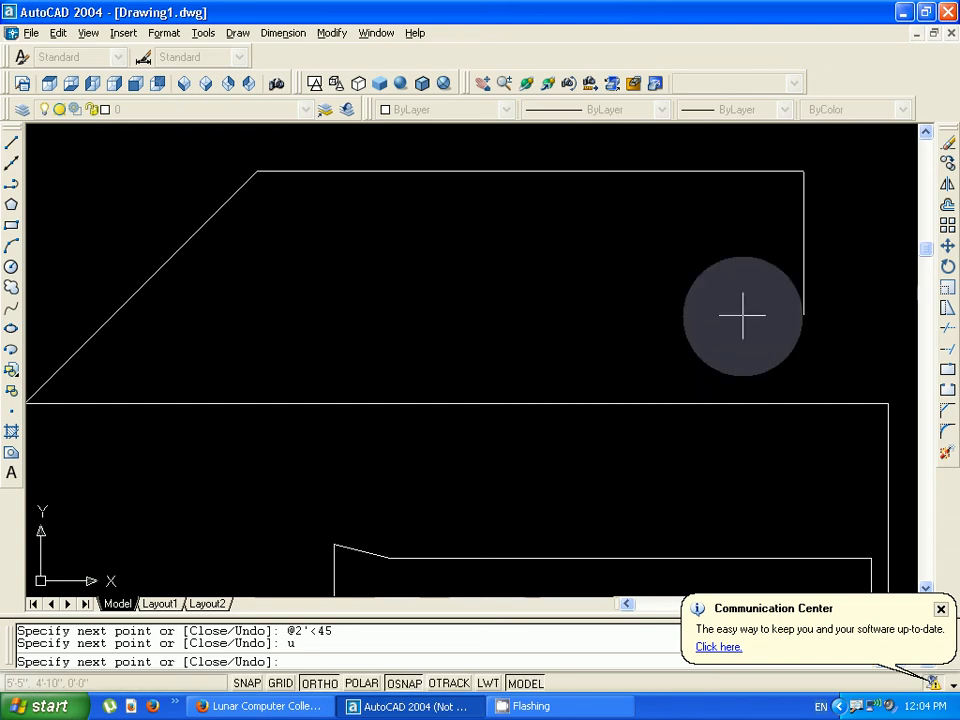
text(2'<60)
key(Return)
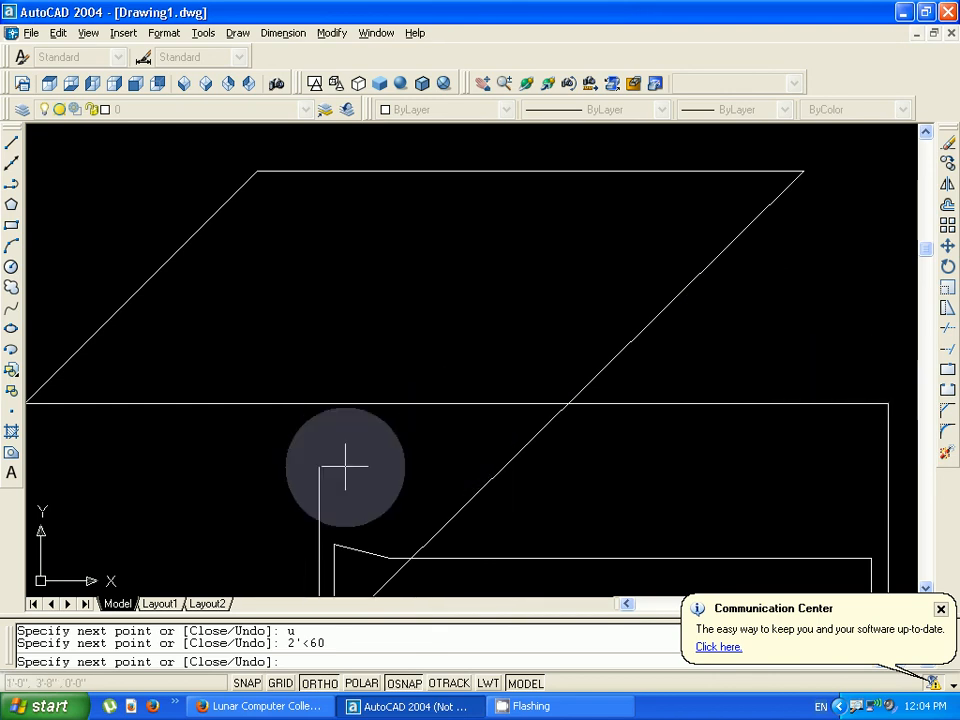
- Close the angled line chain back to its starting point with the Close option
click(926, 588)
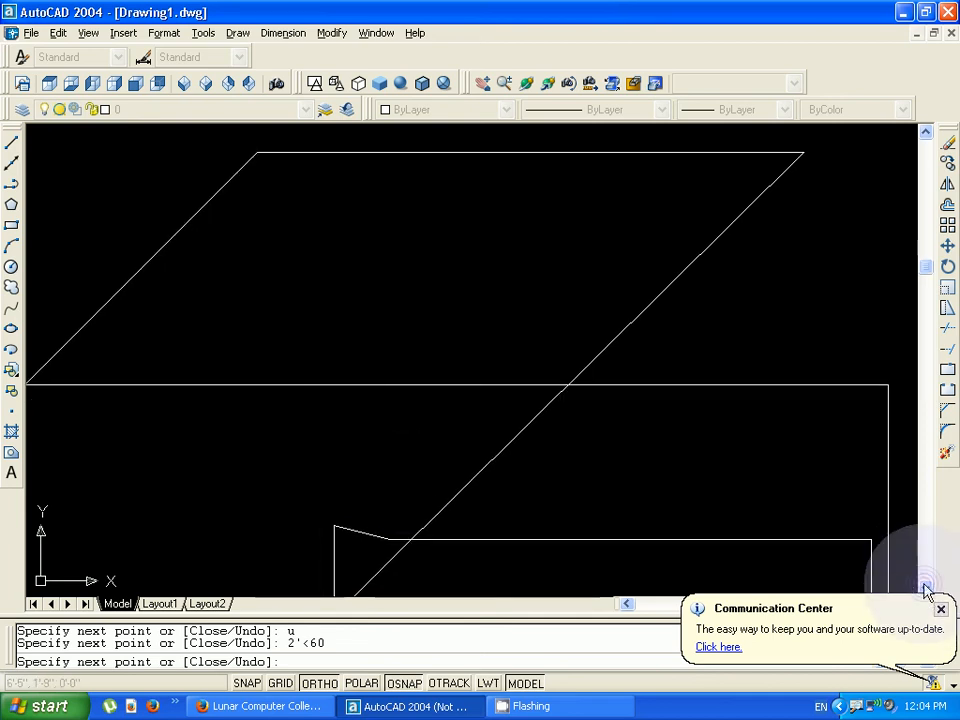
click(926, 590)
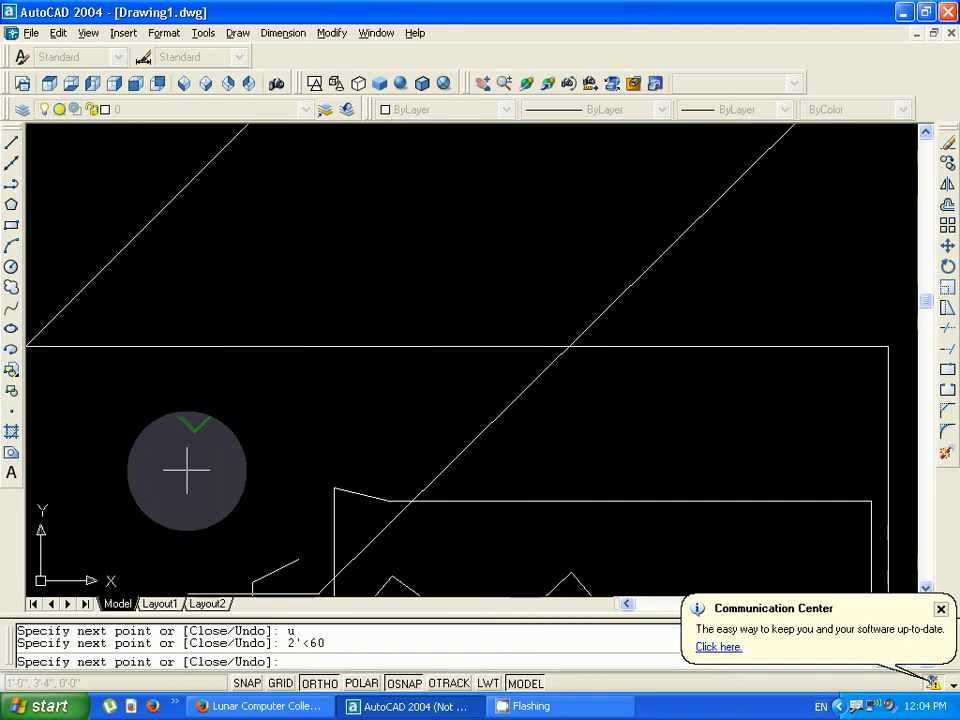
text(c)
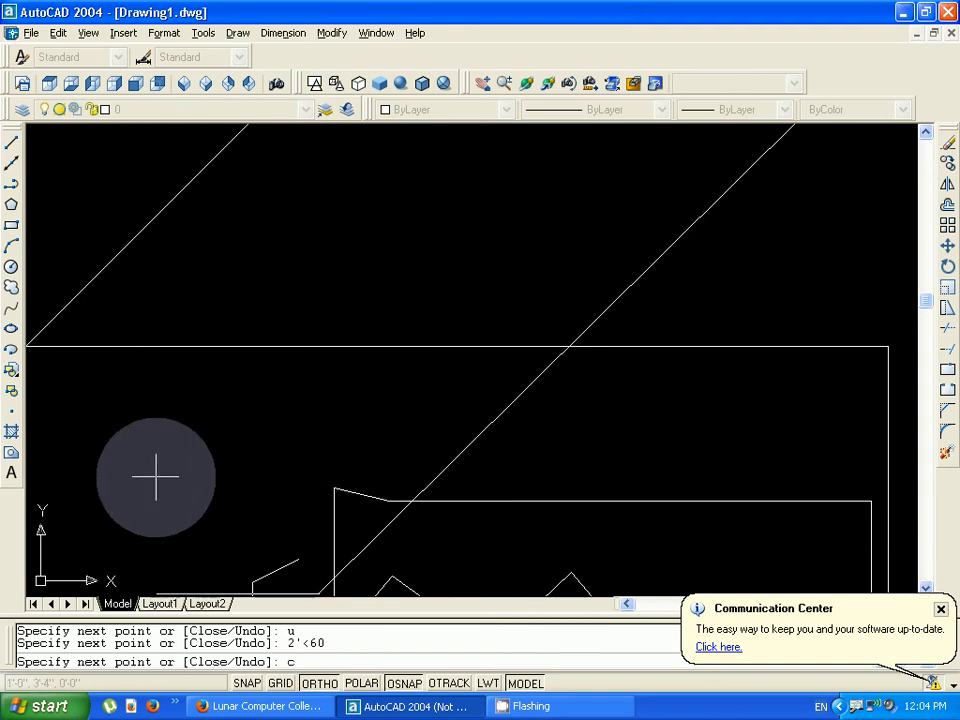
key(Return)
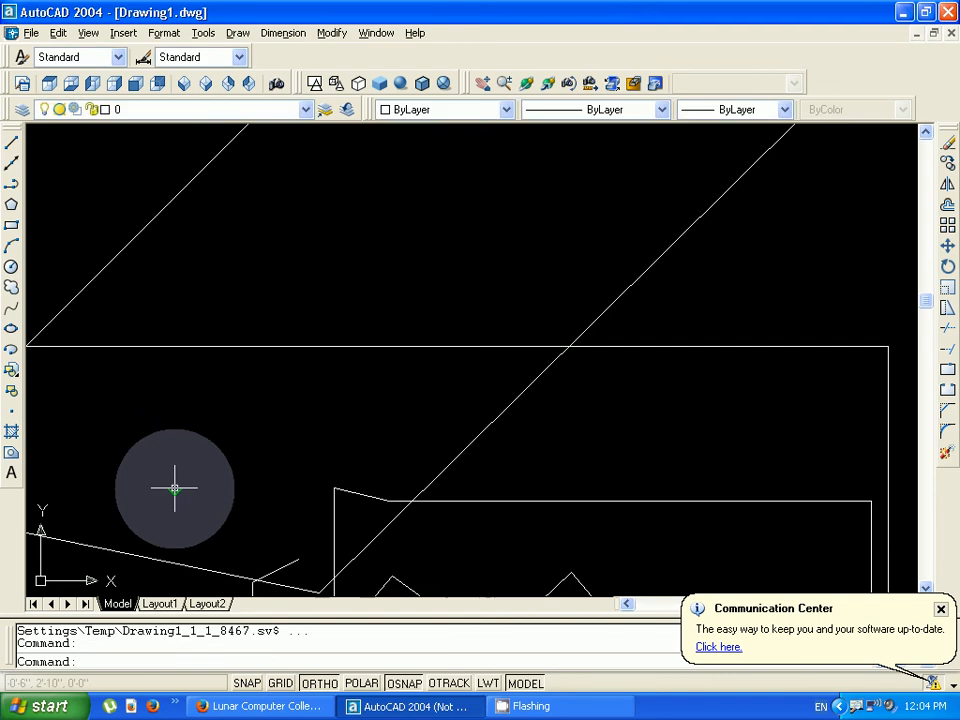
key(Escape)
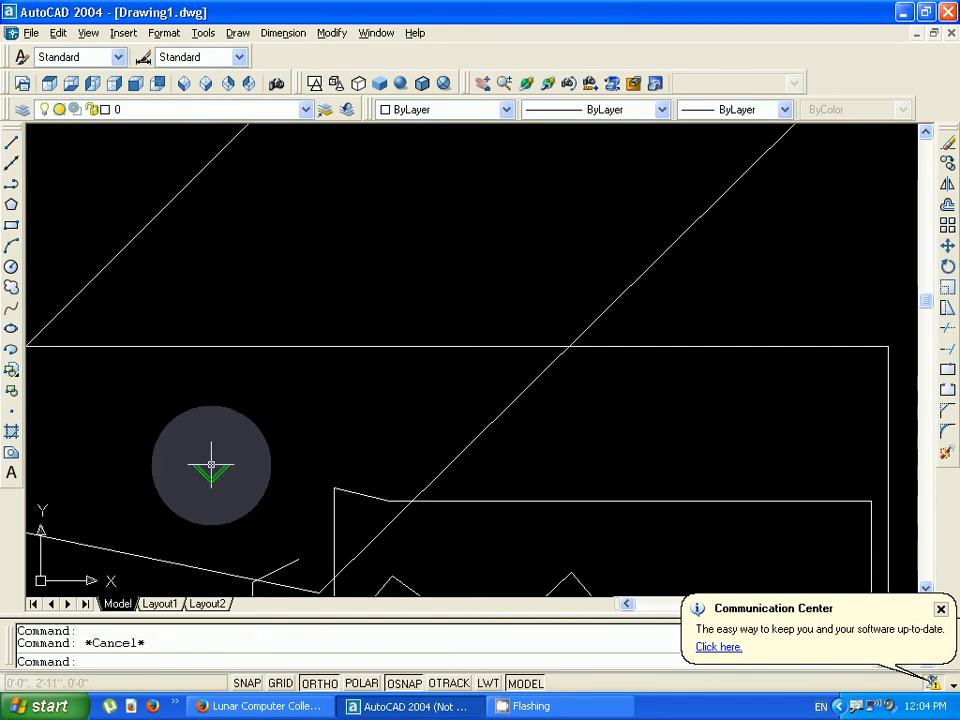
- Zoom to all to view the entire drawing
text(z)
key(Return)
text(a)
key(Return)
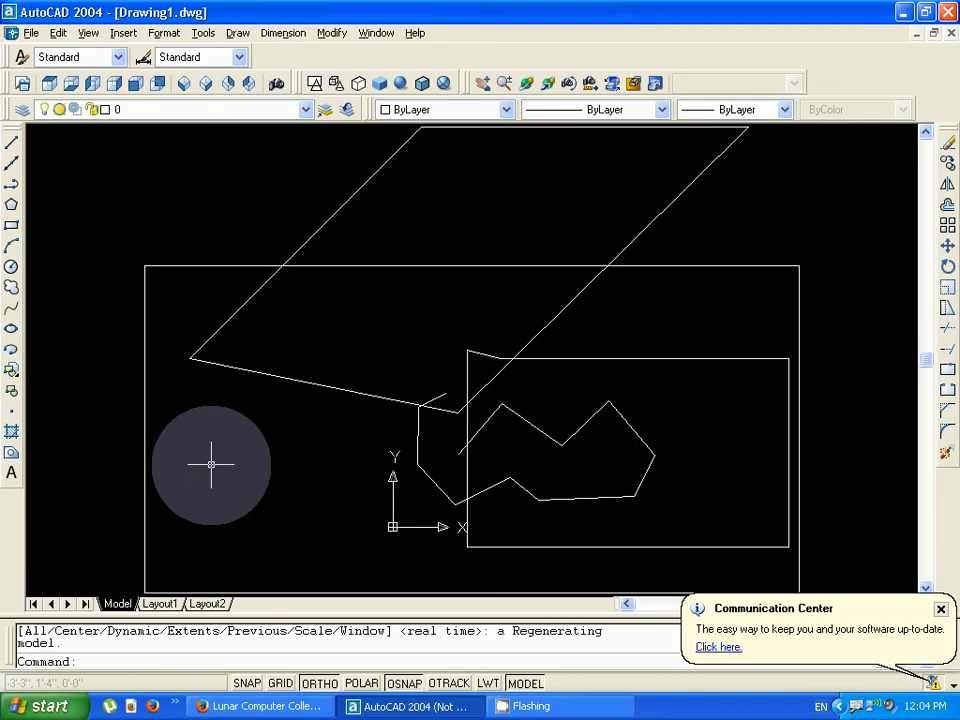
scroll(218, 462, down, 3)
scroll(222, 461, up, 3)
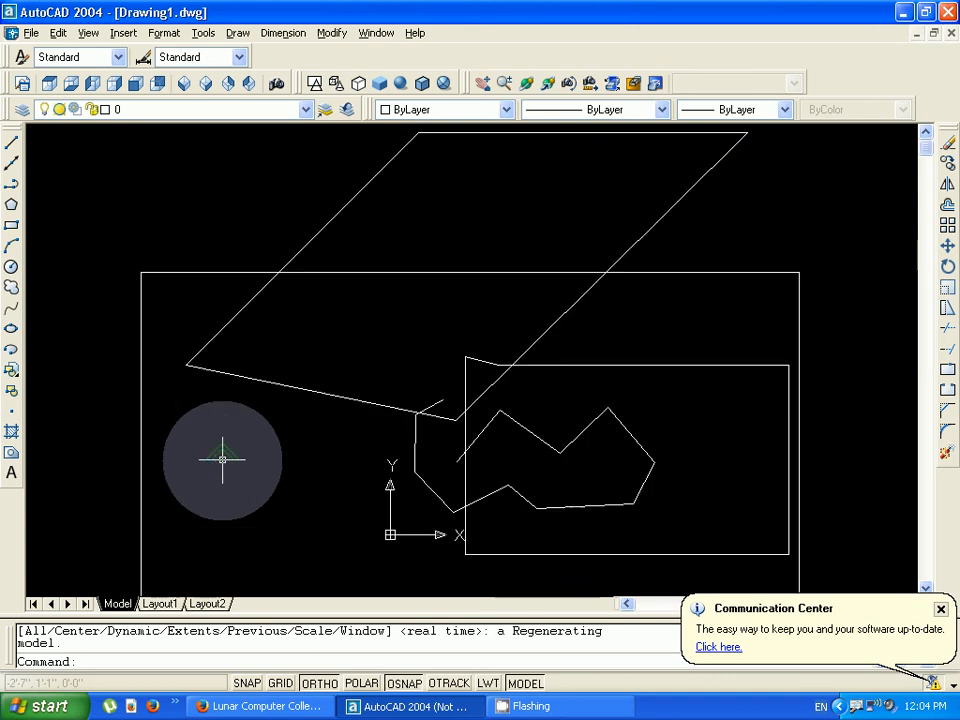
- Zoom out to leave empty space around the existing shapes
scroll(223, 458, down, 2)
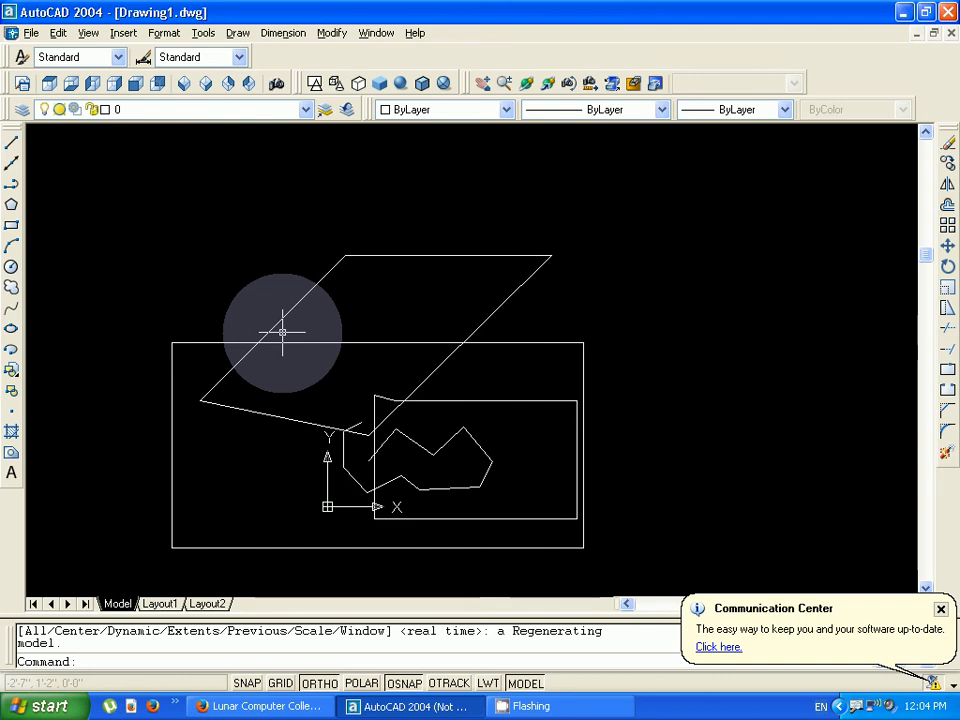
scroll(282, 331, down, 3)
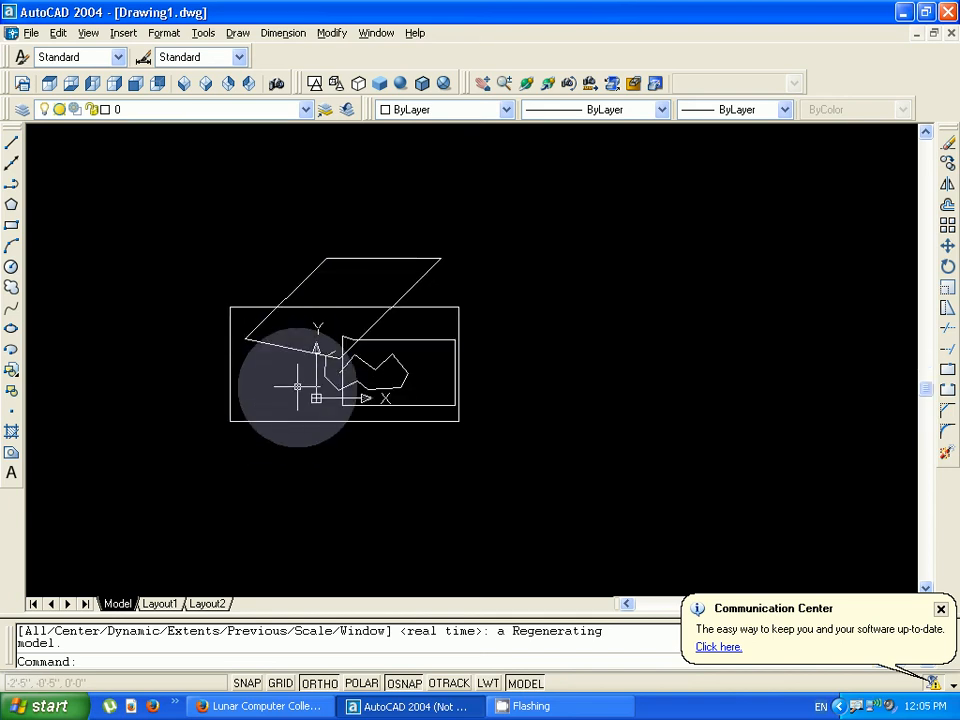
scroll(297, 386, up, 1)
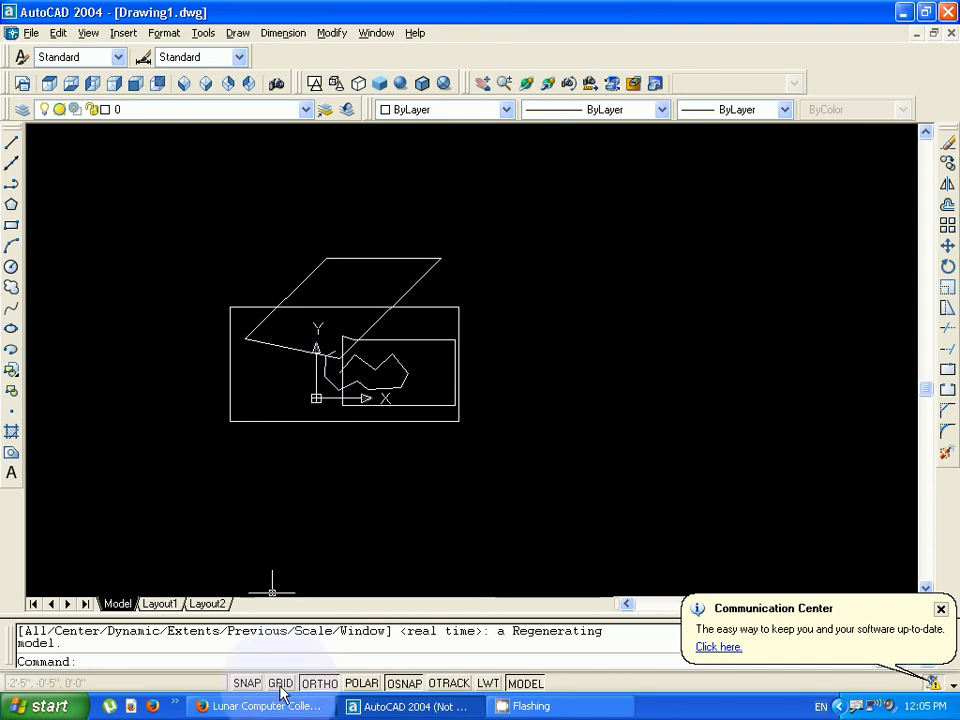
click(257, 708)
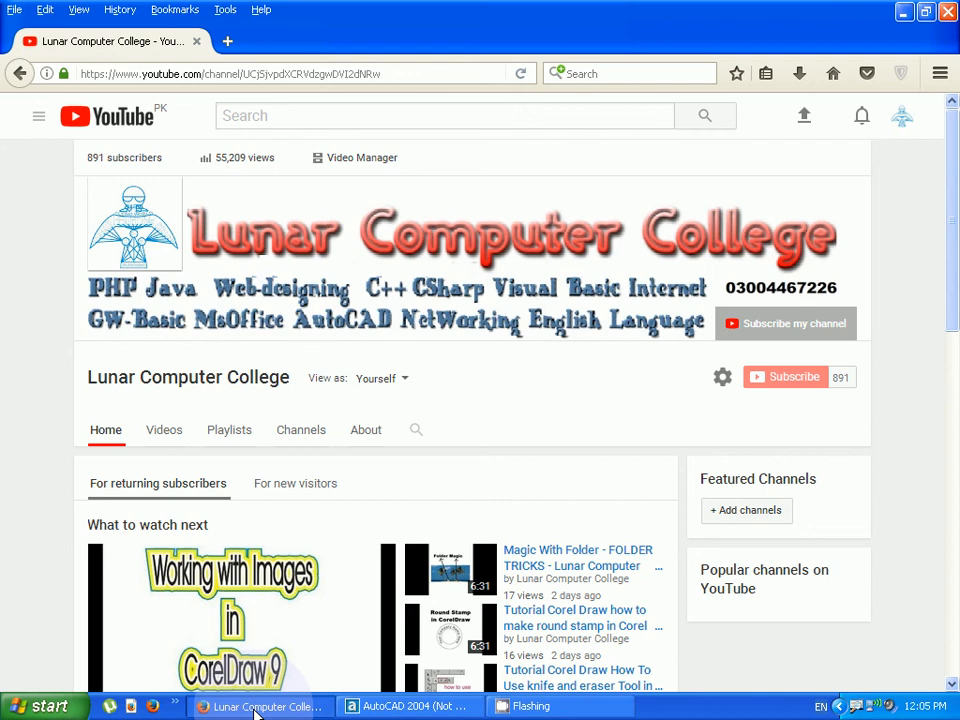
click(256, 708)
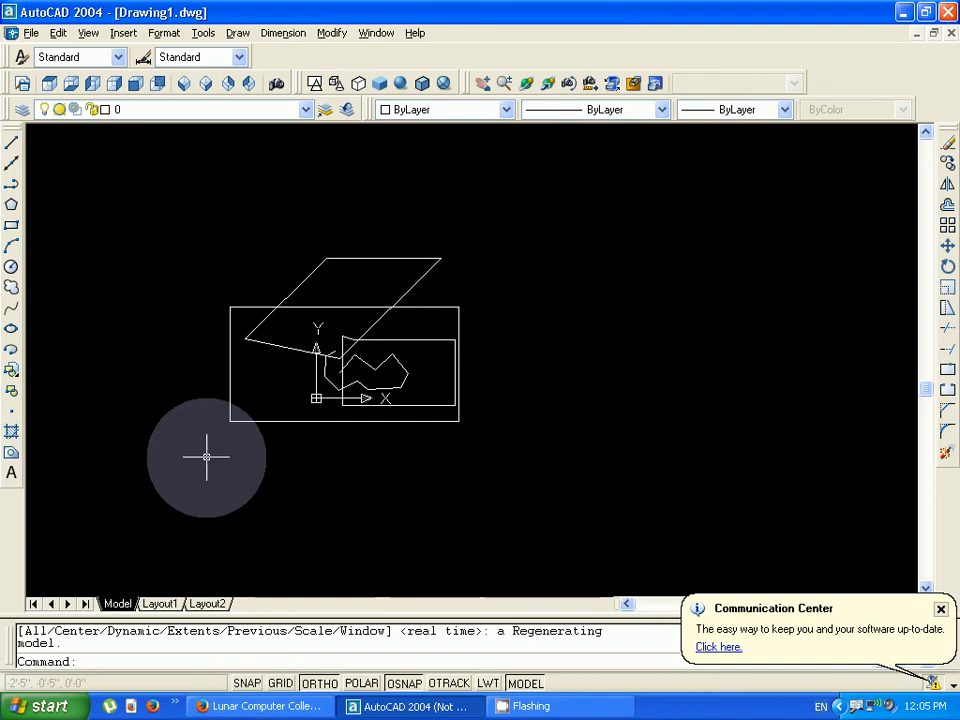
text(l)
key(Return)
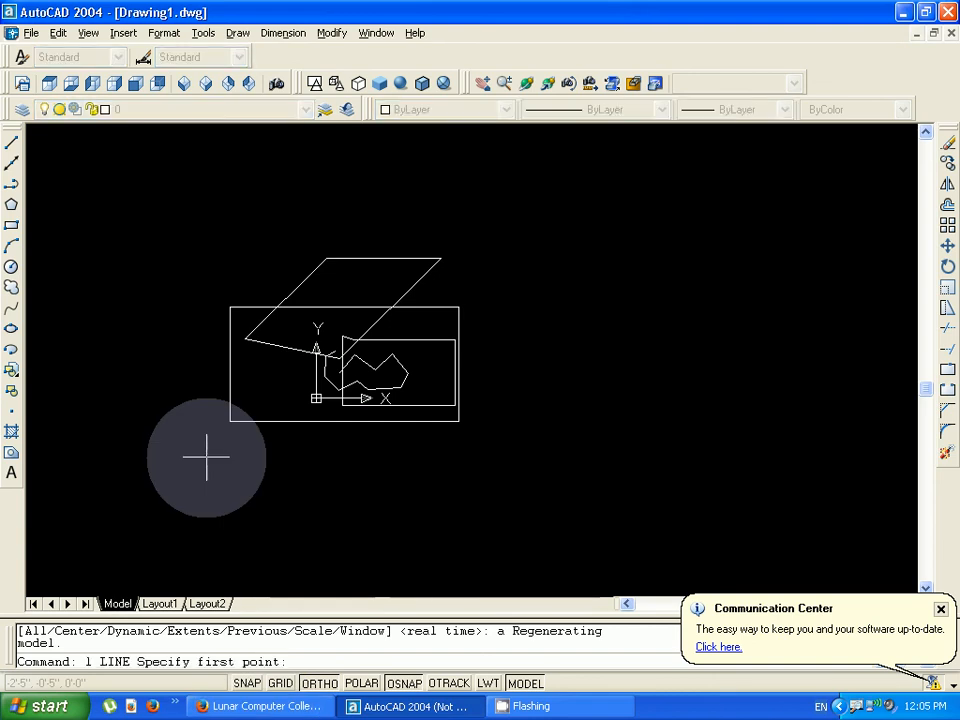
click(130, 210)
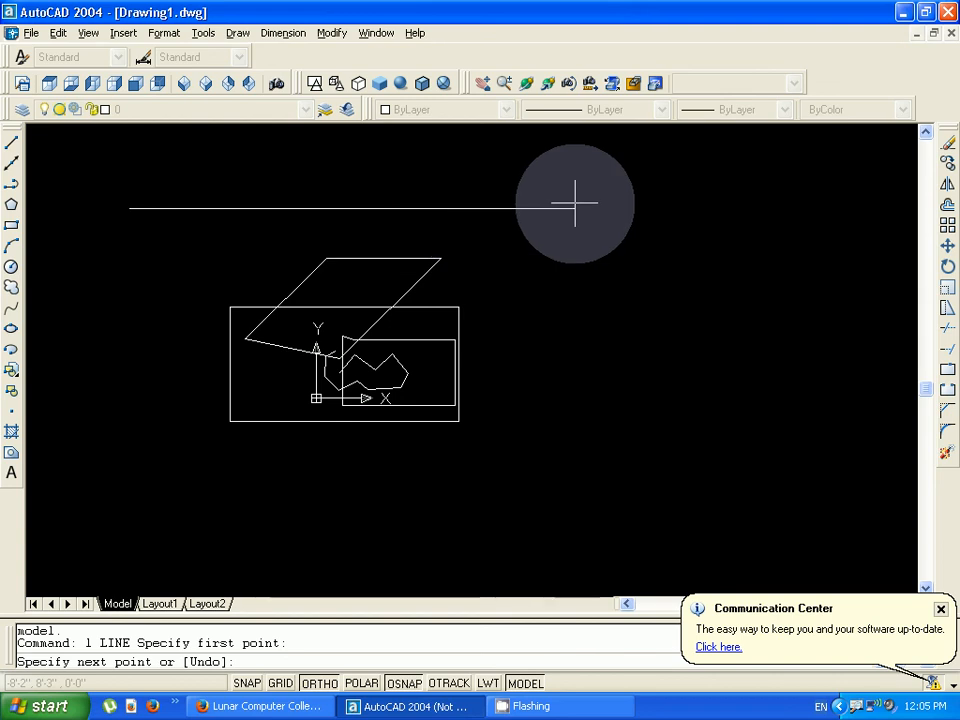
text(@)
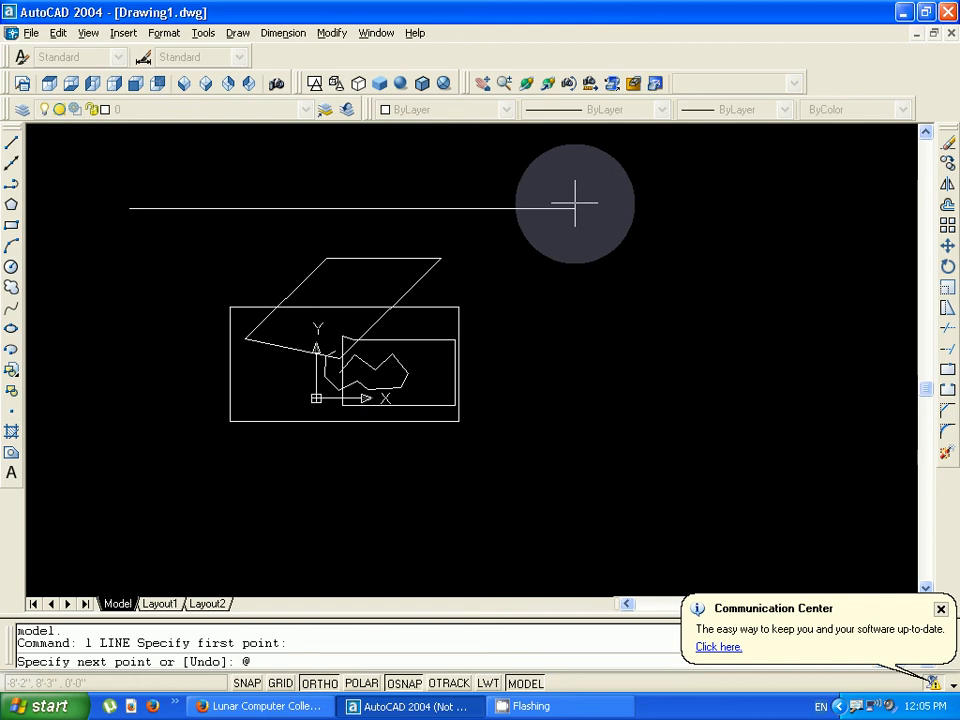
text(10'<10)
key(Return)
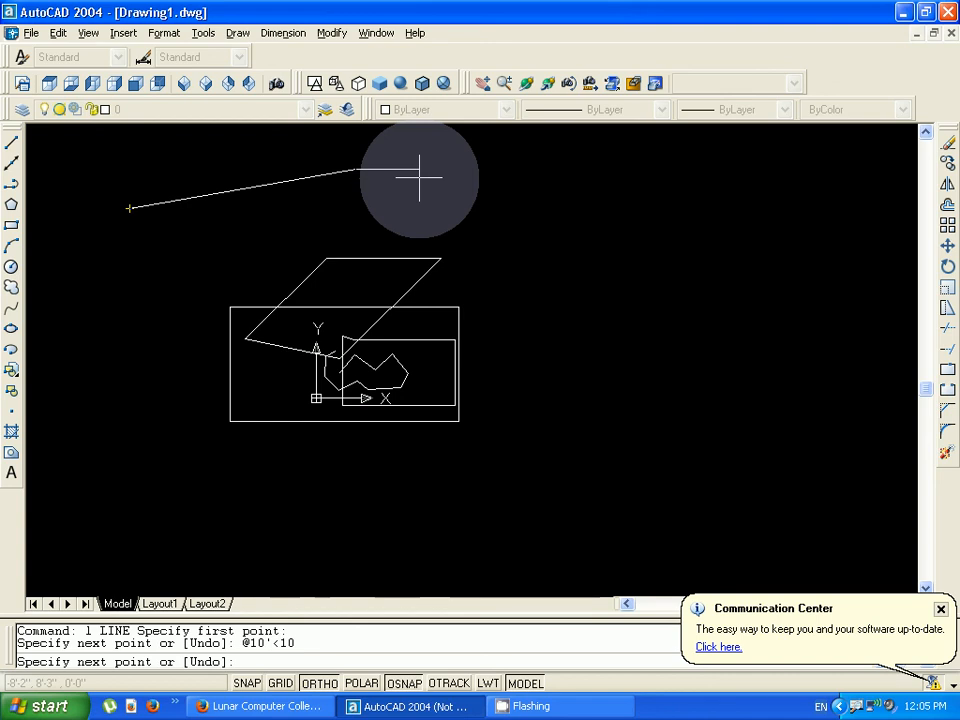
text(@10')
text(-10)
key(Return)
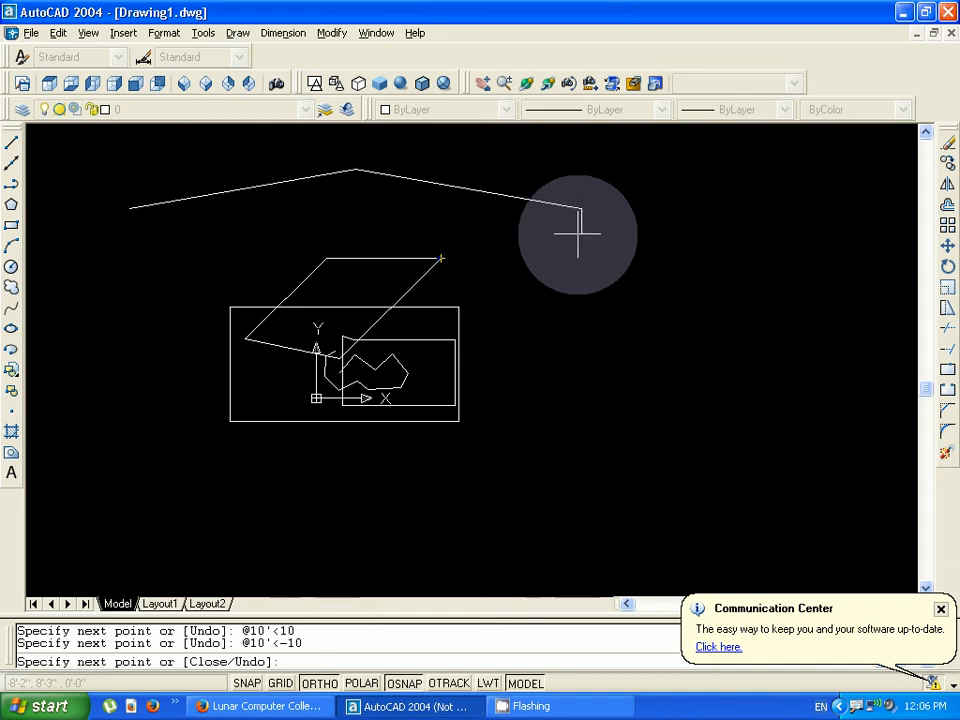
- Try a vertical segment upward from the end of the downward slope using @2'<90
text(@)
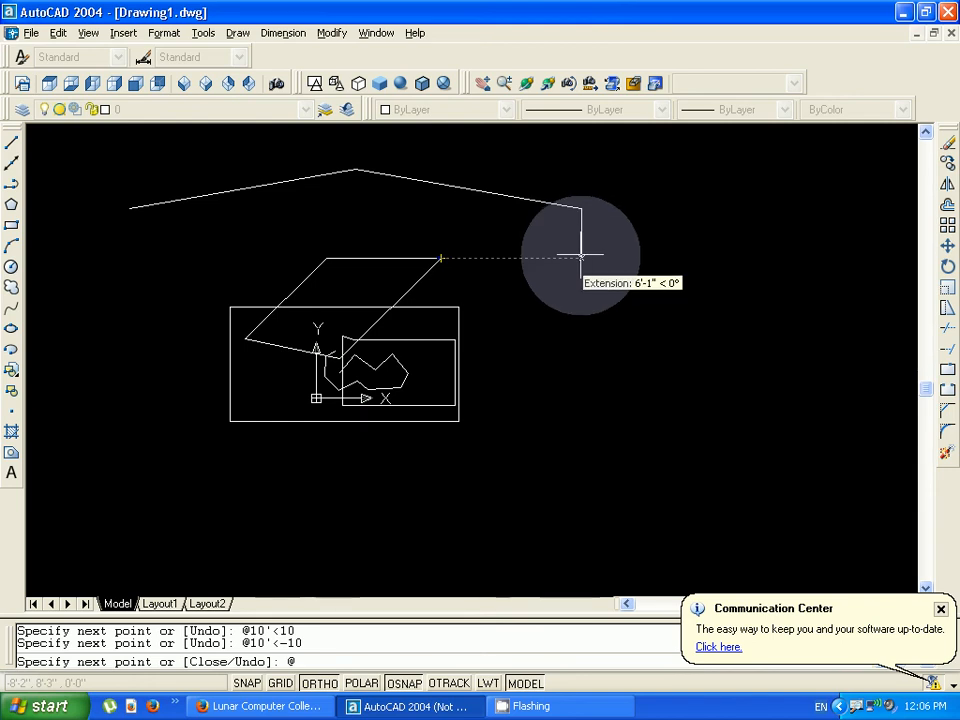
text(2')
key(Return)
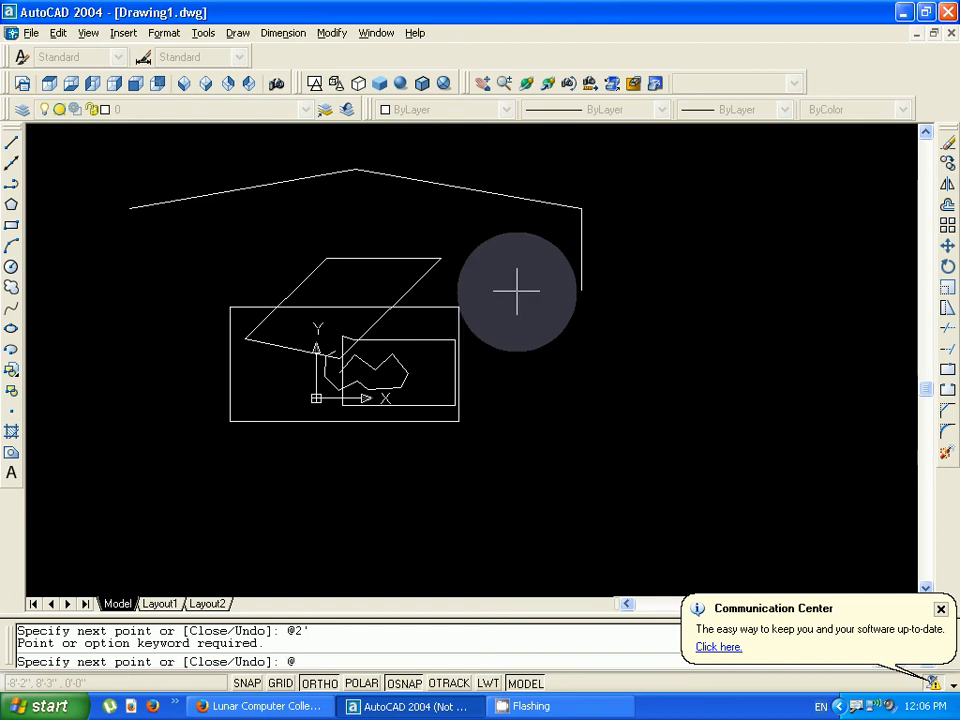
text(@2'<90)
key(Return)
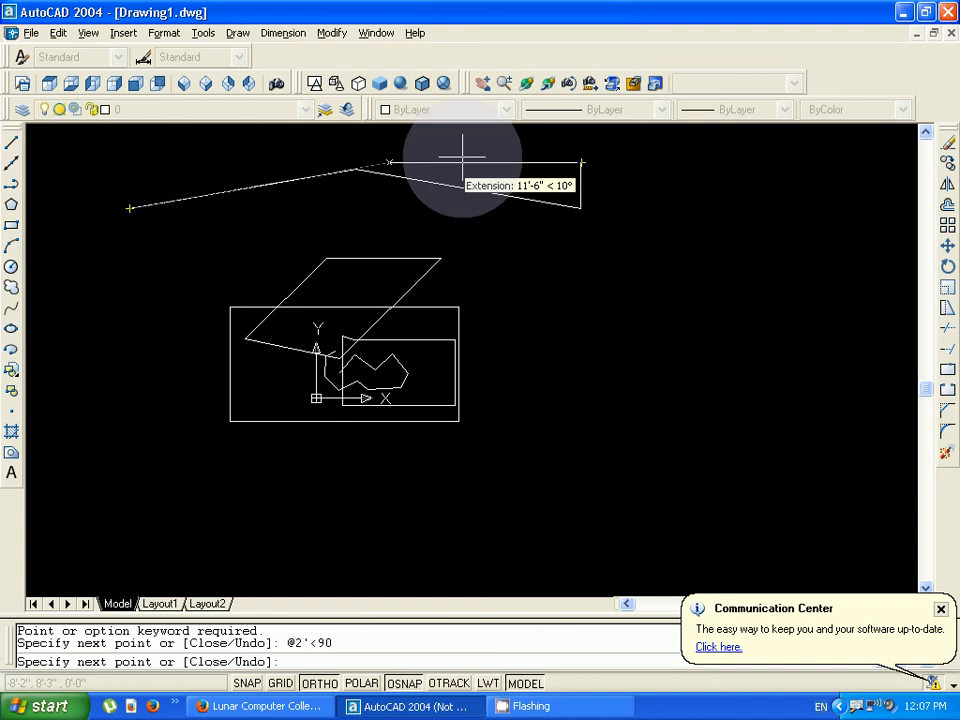
text(@20'<)
text(0)
key(Return)
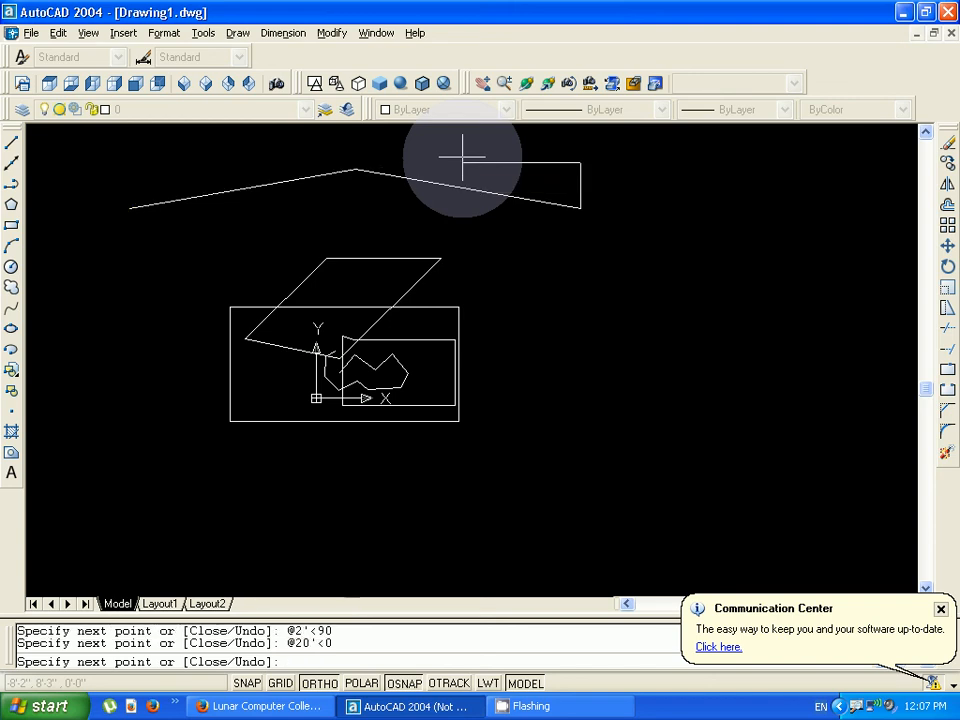
- End the line command and erase the 20' horizontal segment and the 2' vertical segment beside the sloped lines
right_click(300, 231)
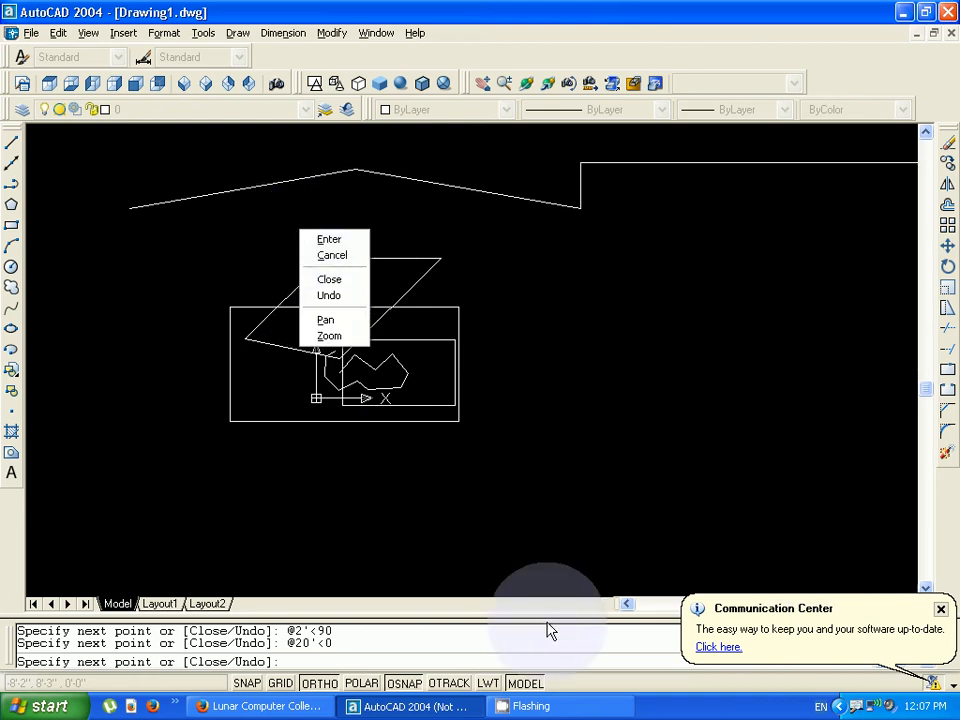
click(628, 177)
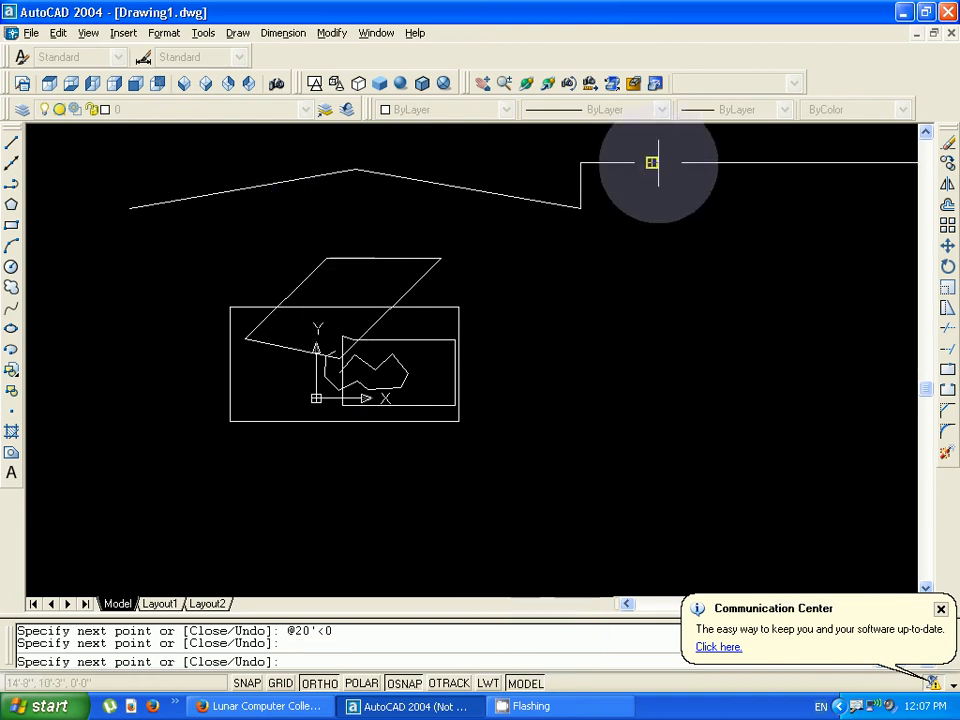
click(651, 161)
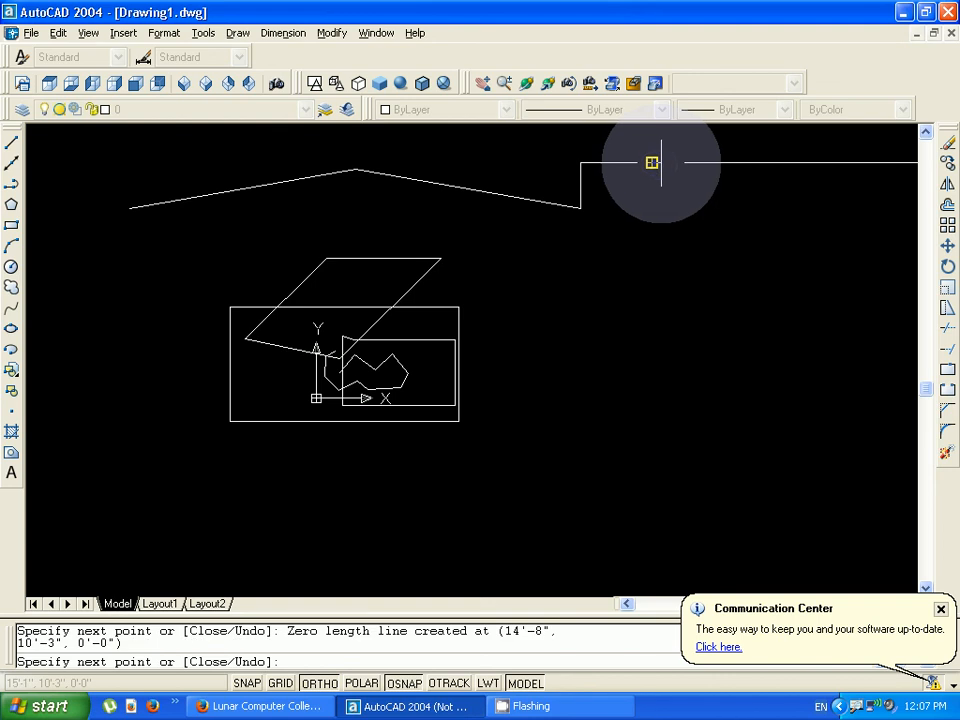
key(Escape)
key(Escape)
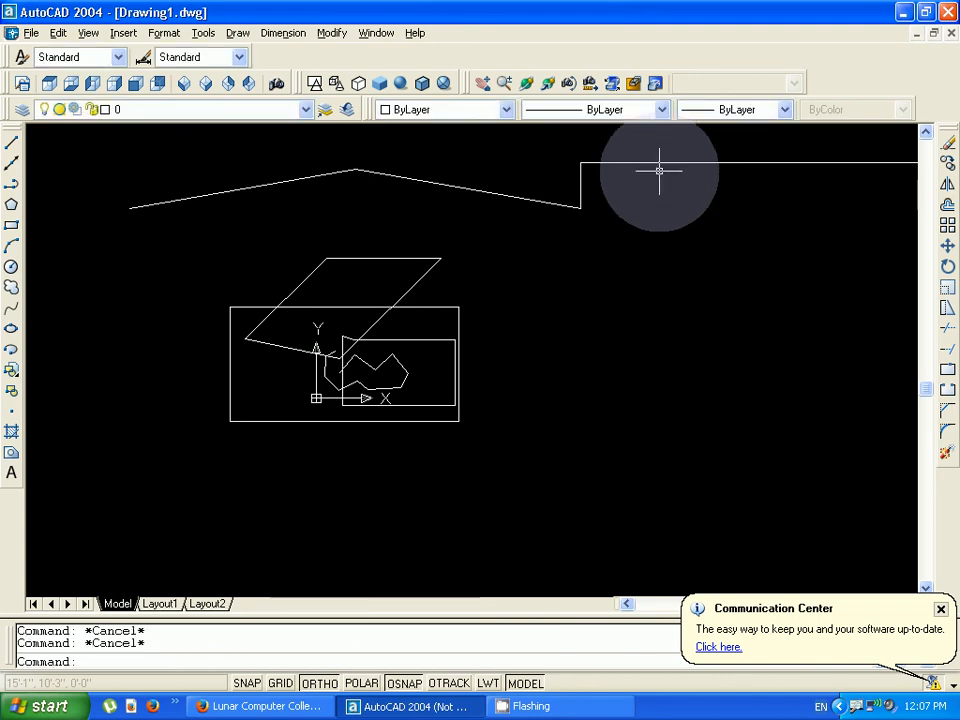
click(651, 162)
key(Delete)
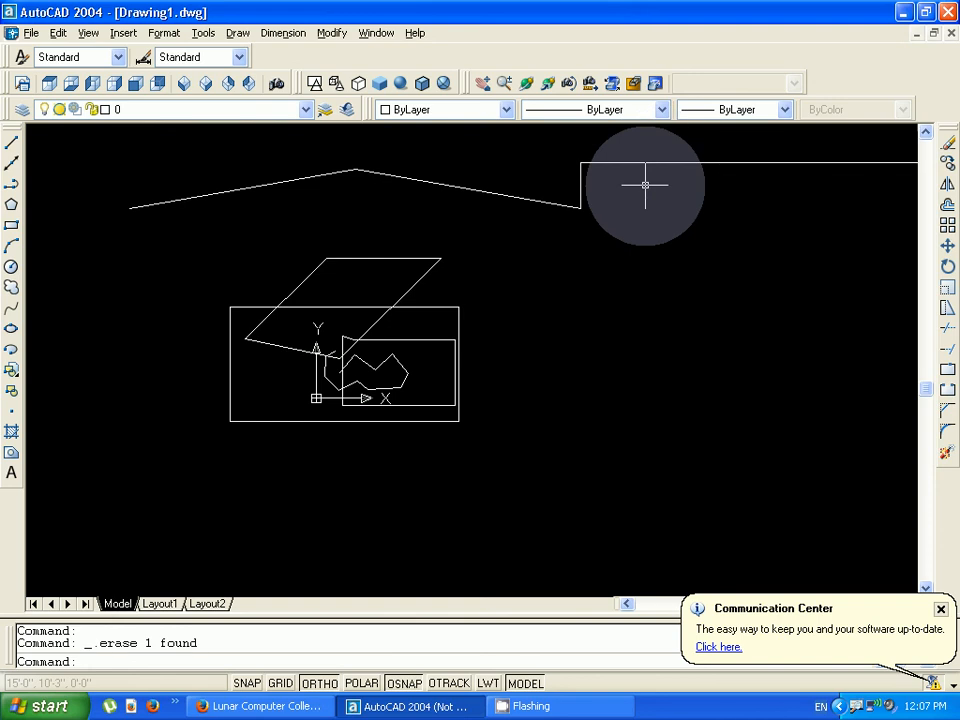
click(667, 162)
key(Delete)
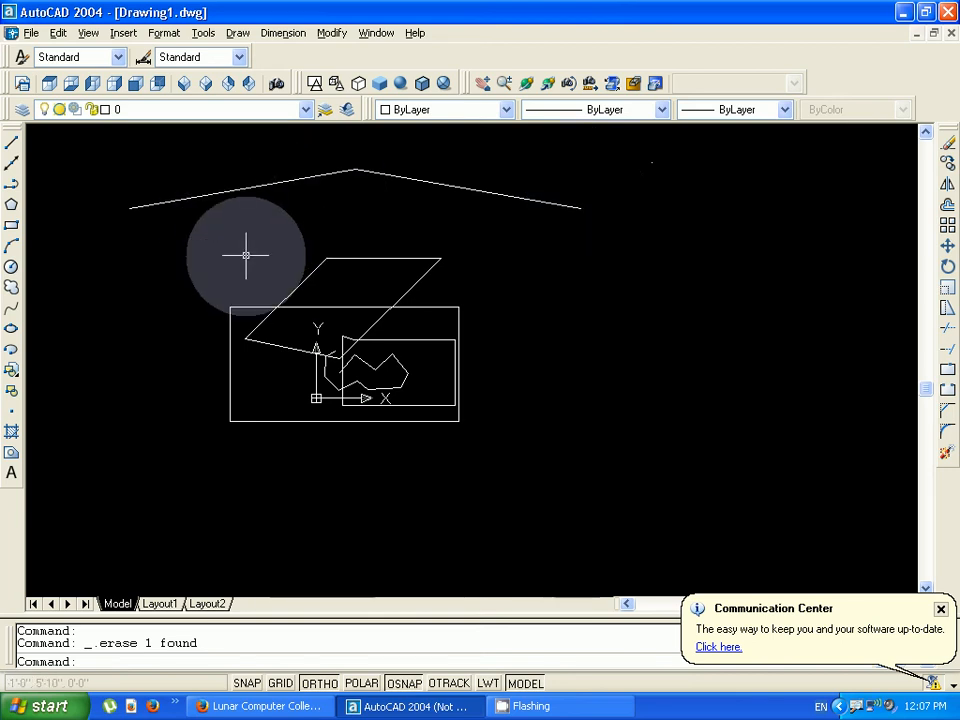
- Start a line at the right end of the sloped lines and draw it 2' straight up
text(l)
key(Return)
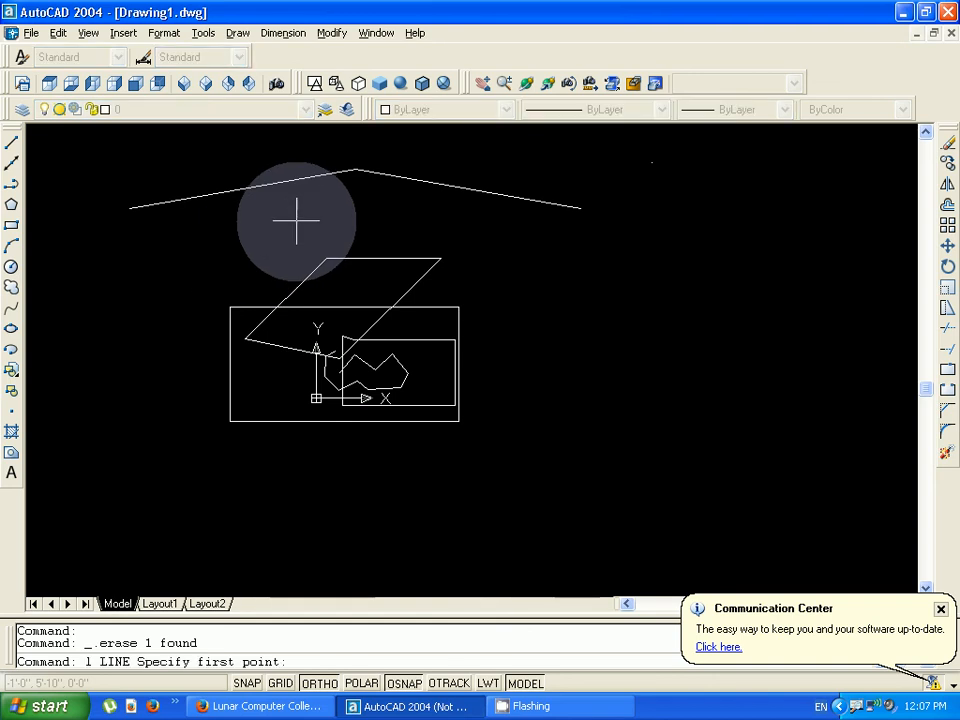
click(579, 207)
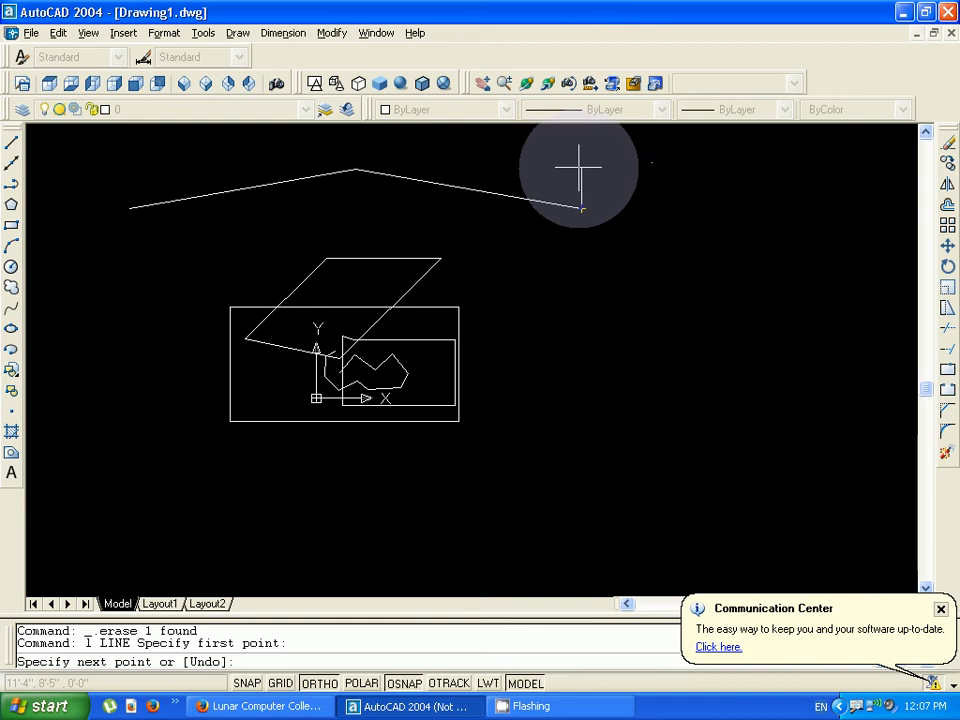
text(2')
key(Return)
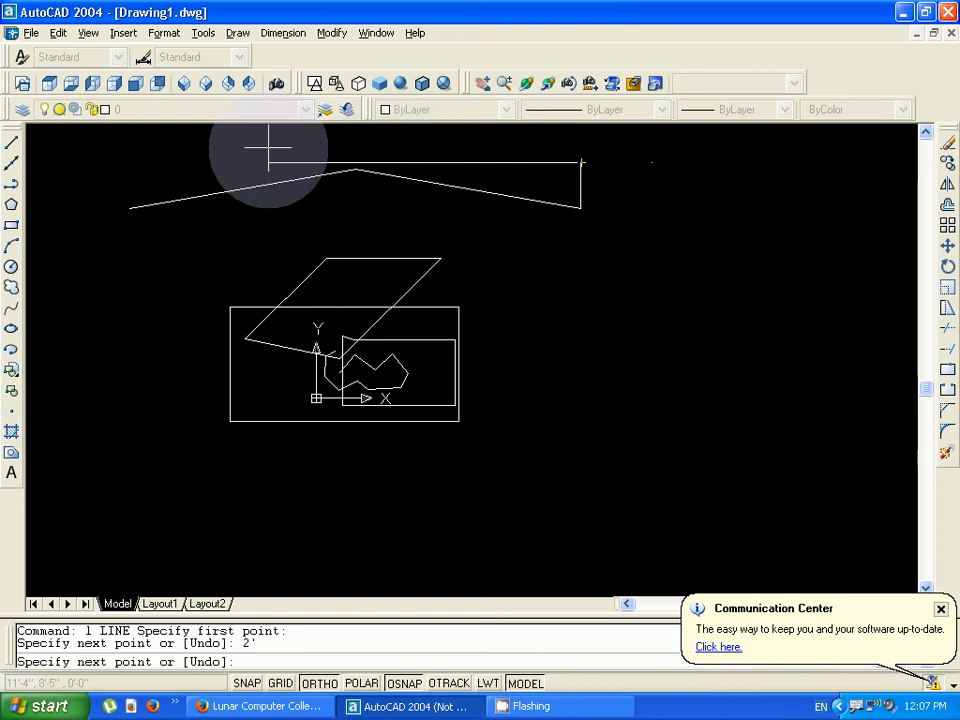
- Continue the line 20' horizontally to the left and 2' straight down, and finish it
text(20')
key(Return)
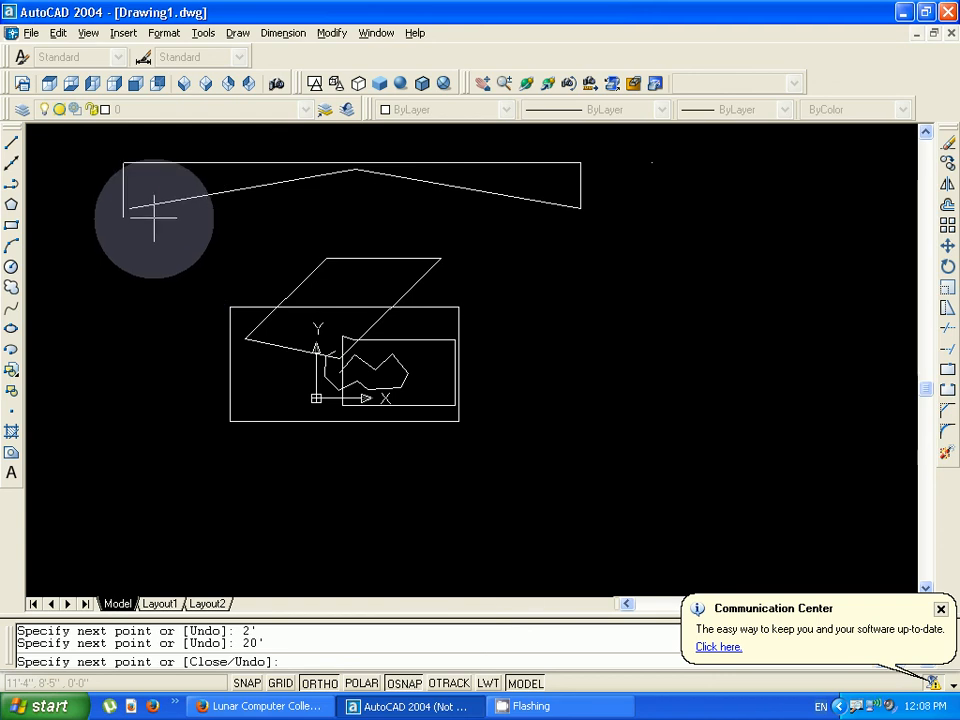
text(2')
key(Return)
right_click(180, 244)
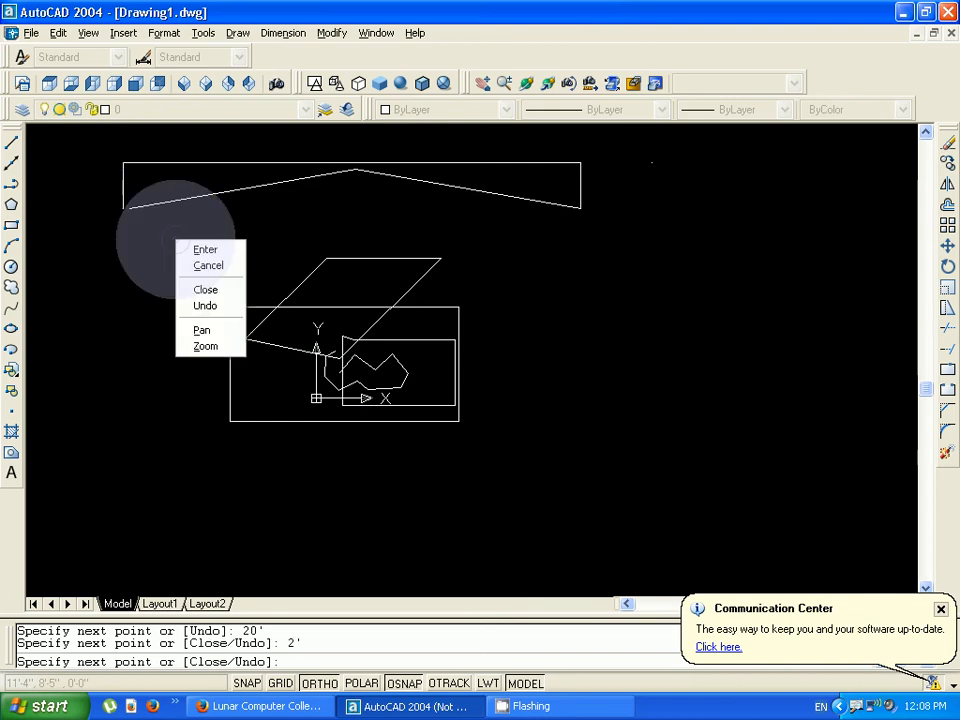
click(205, 253)
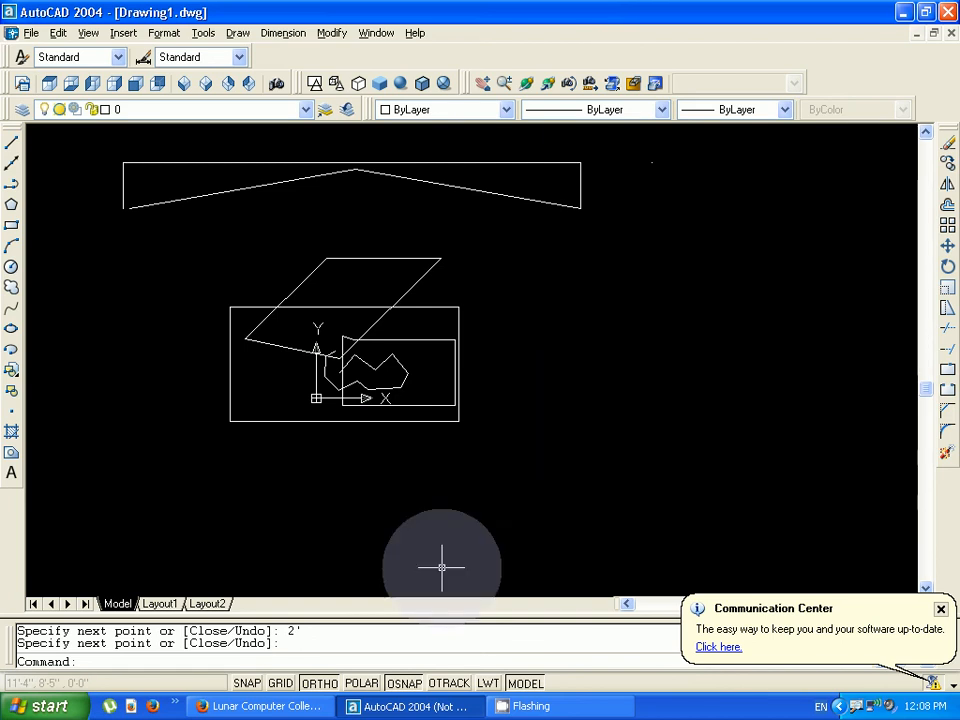
click(272, 707)
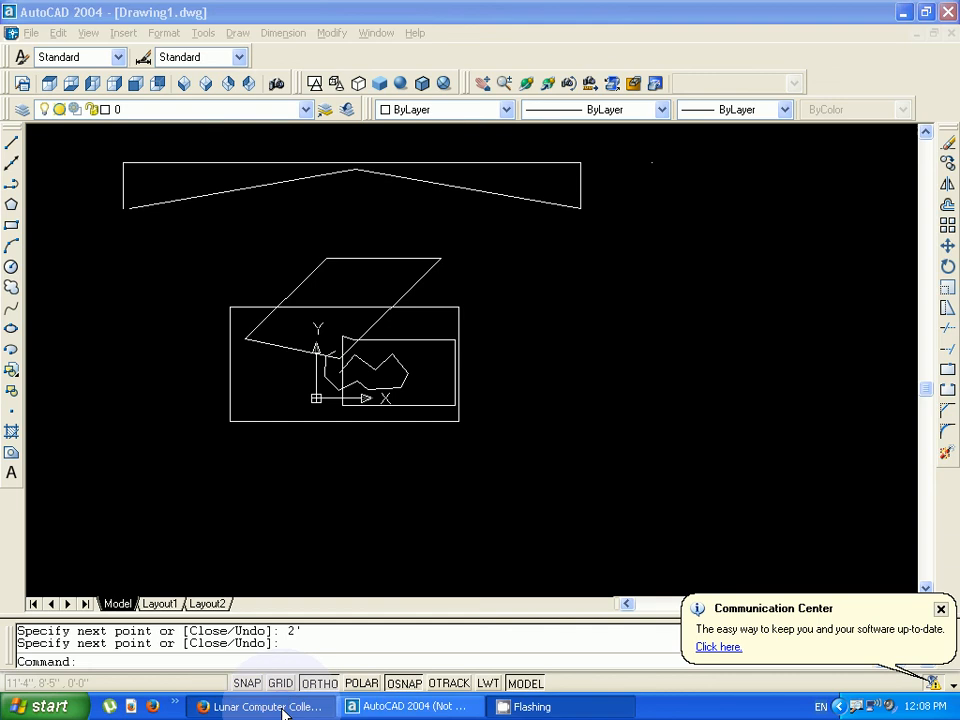